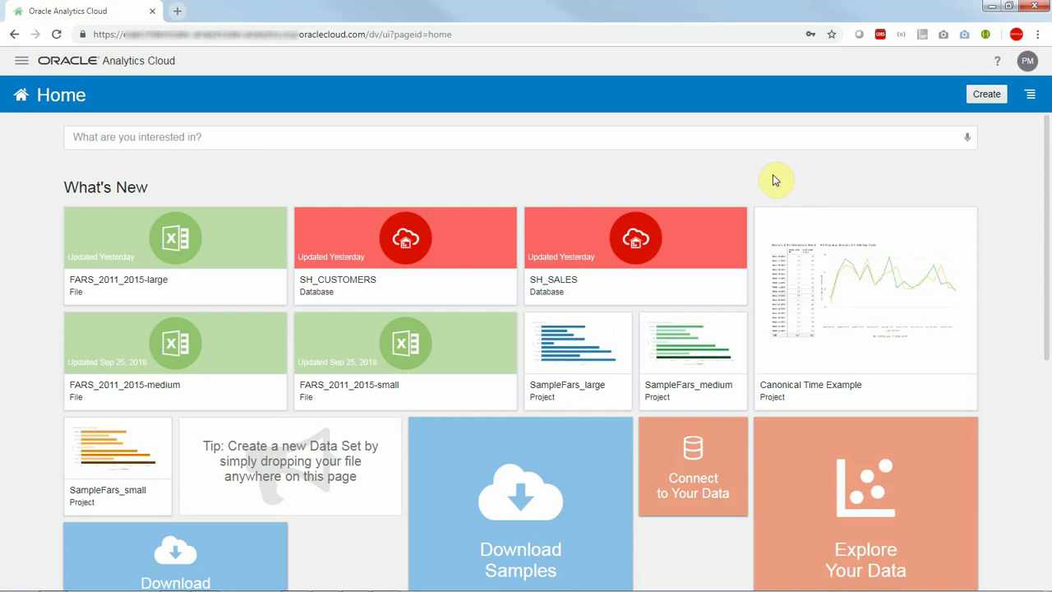
# Upload Sample Order Lines.xlsx into a new data set and preview its DV Orders sheet
pyautogui.click(982, 94)
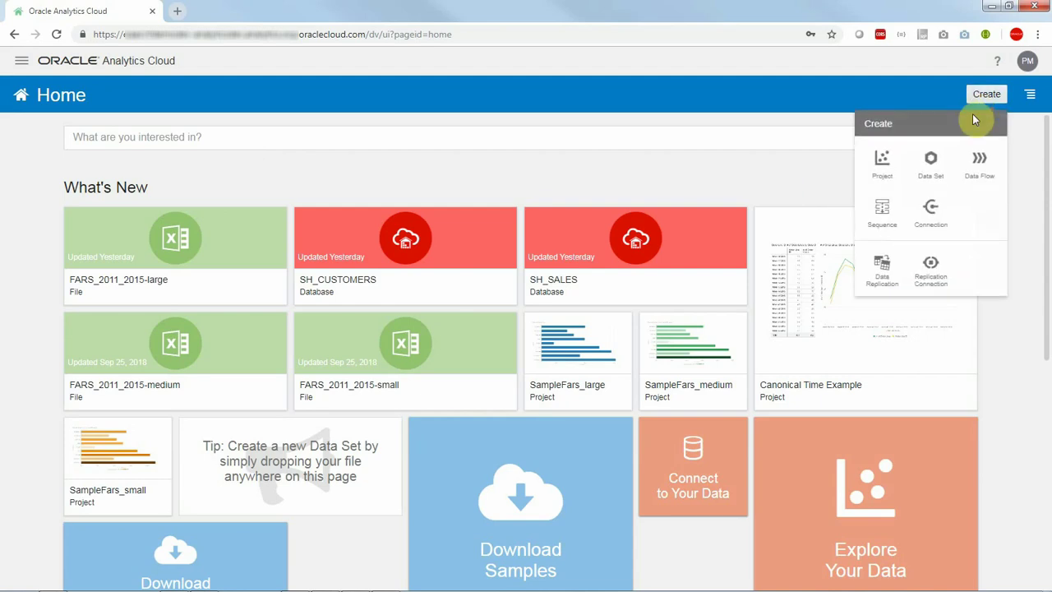
pyautogui.click(947, 170)
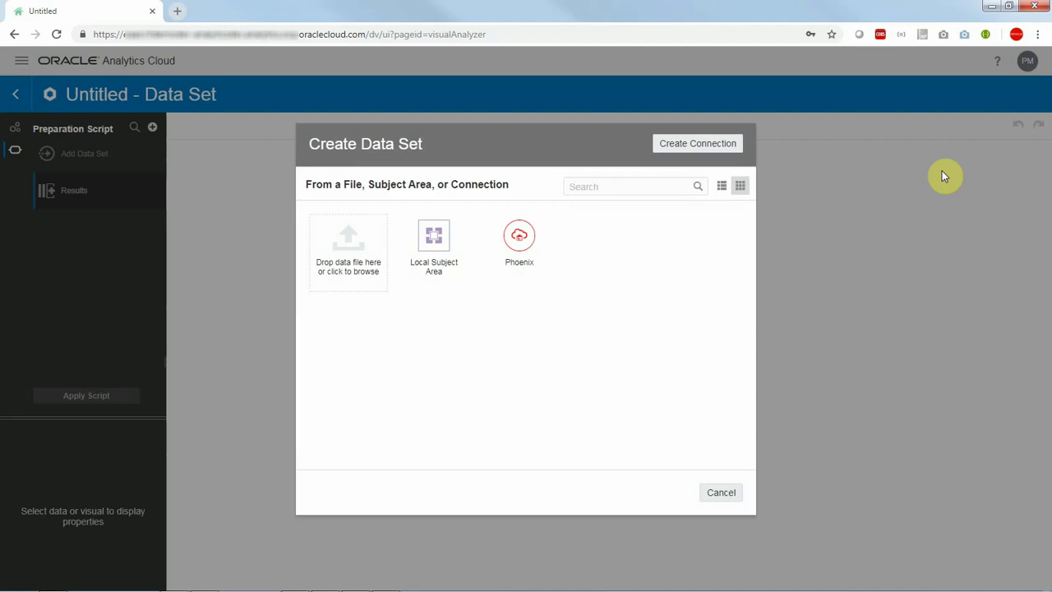
pyautogui.click(347, 261)
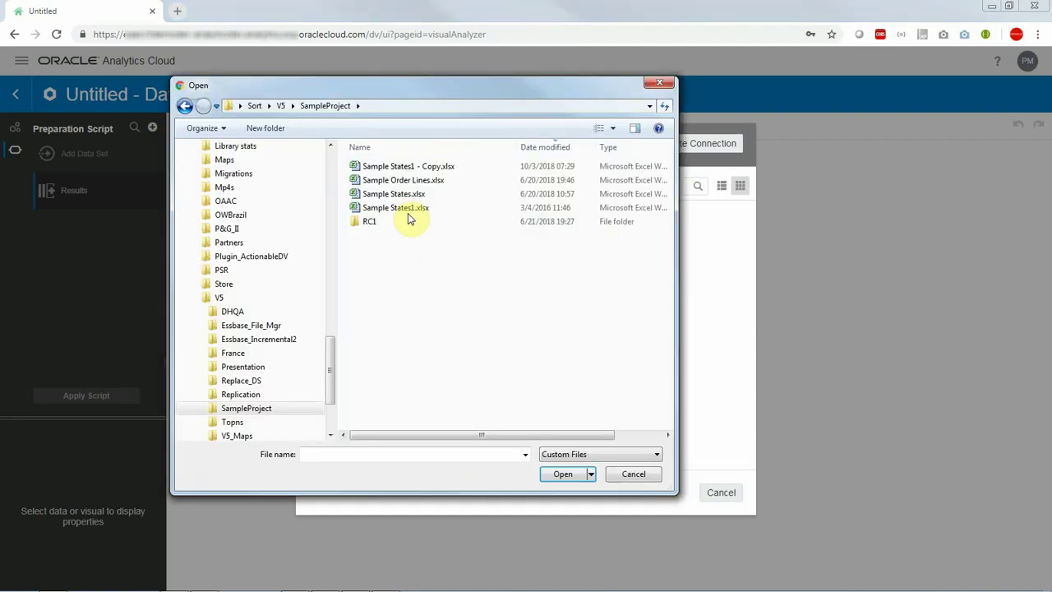
pyautogui.click(413, 181)
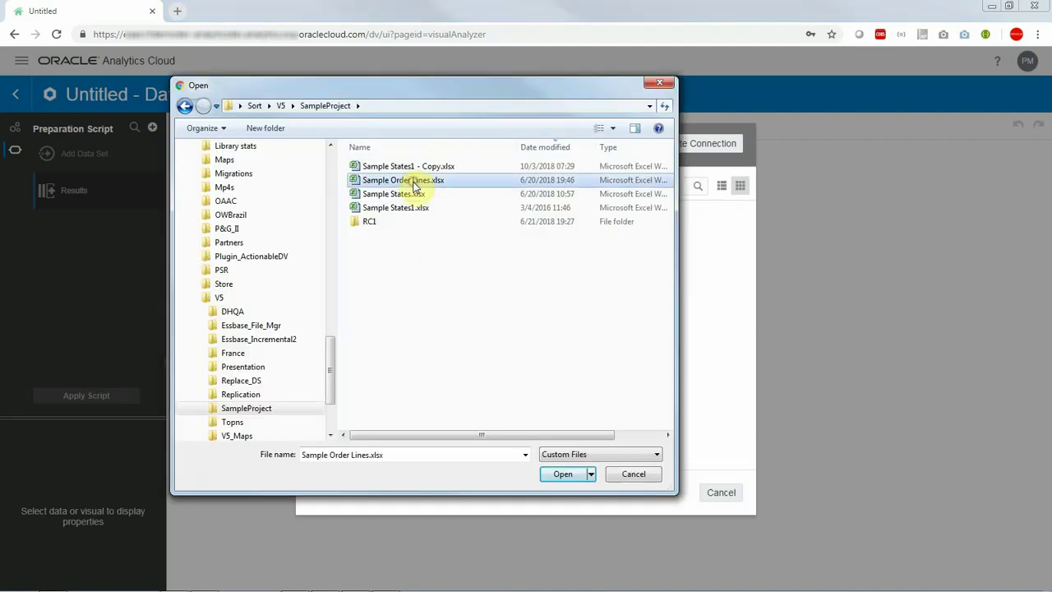
pyautogui.click(564, 474)
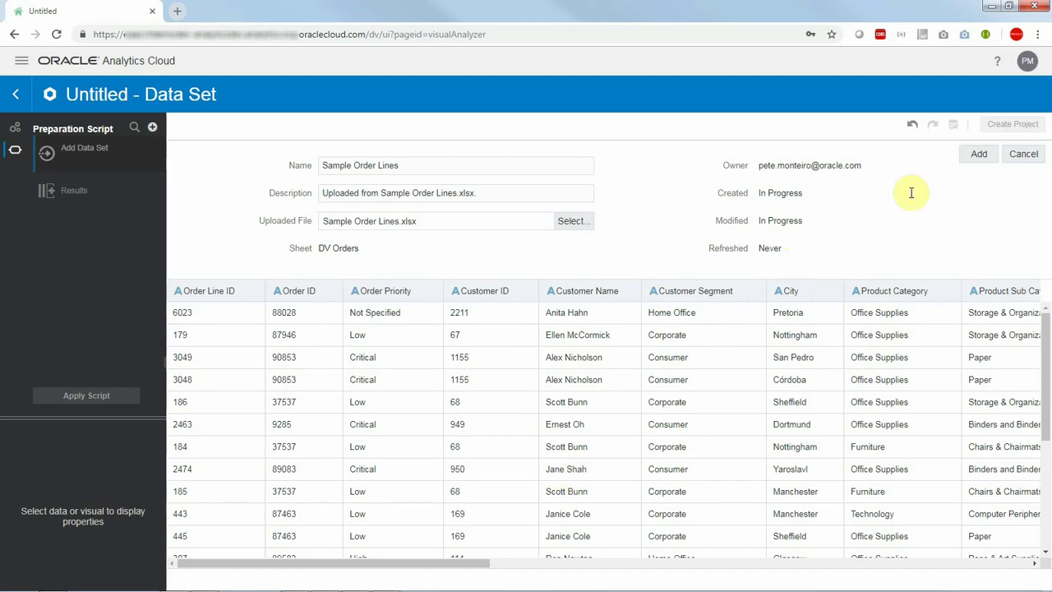
# Save the Sample Order Lines data set and go to the Data sets list
pyautogui.click(977, 156)
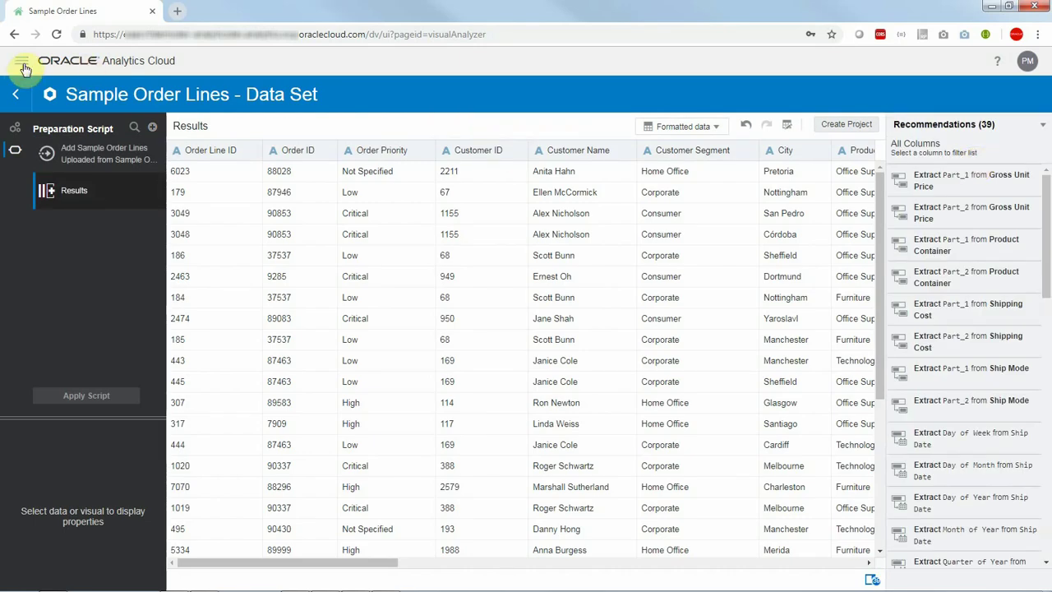
pyautogui.click(21, 61)
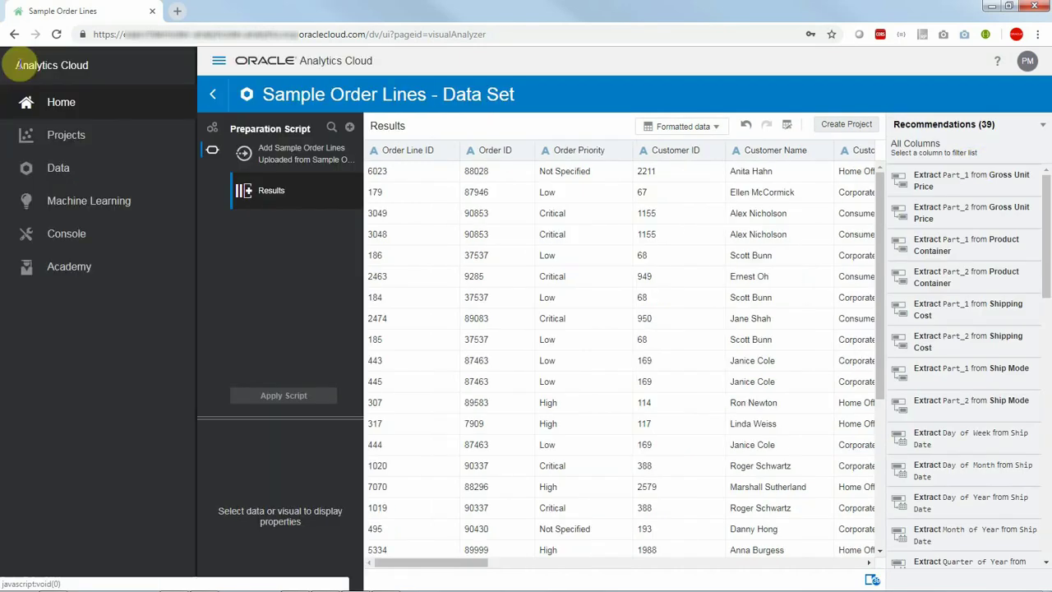
pyautogui.click(45, 170)
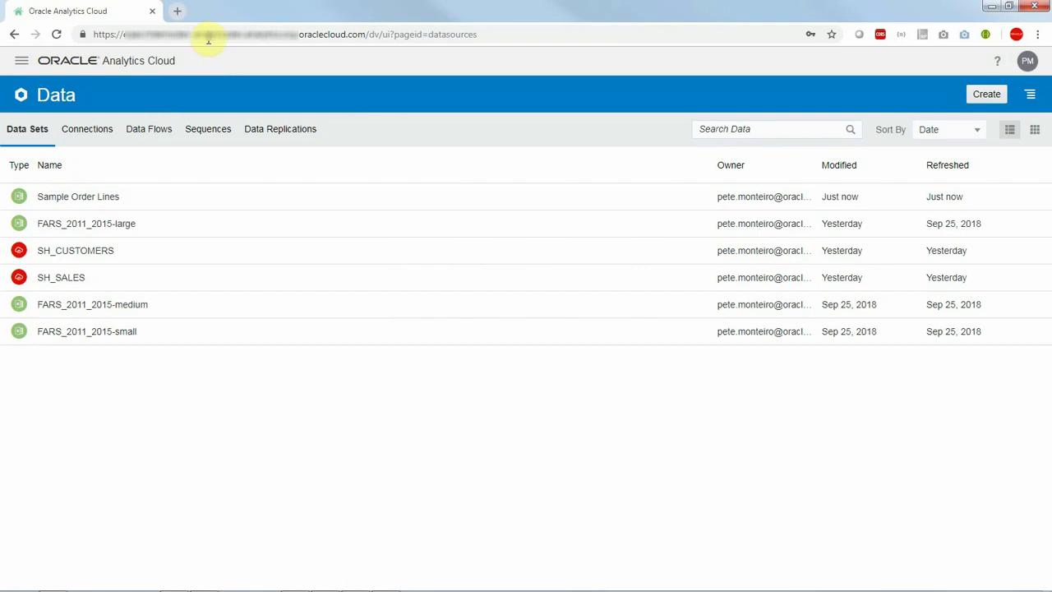
# Copy the Data page address into a new browser tab and load it
pyautogui.click(207, 35)
pyautogui.hotkey('ctrl', 'c')
pyautogui.click(178, 11)
pyautogui.hotkey('ctrl', 'v')
pyautogui.press('Return')
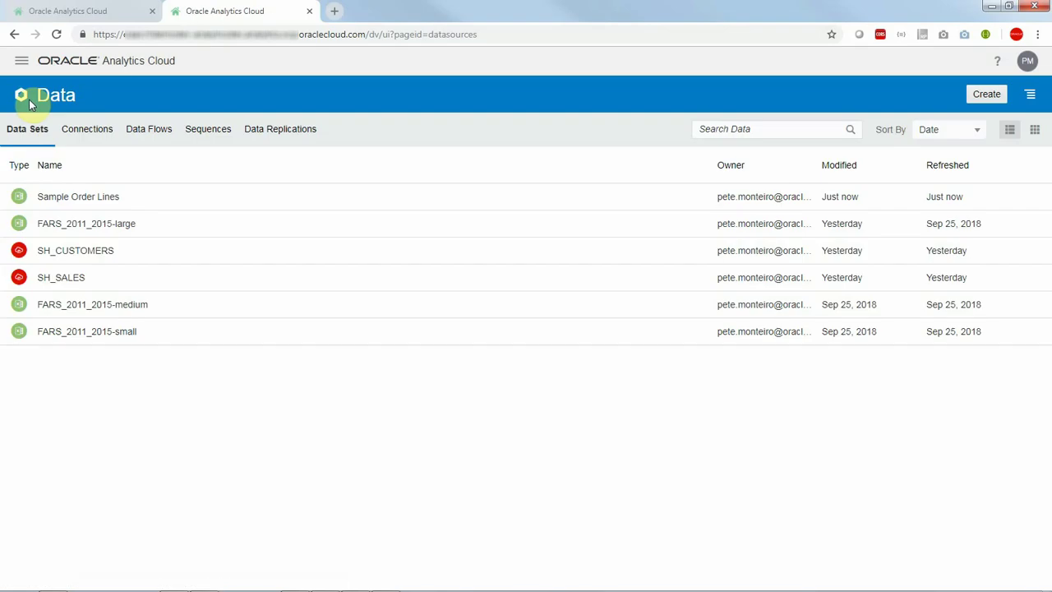
# In the second tab, show the Search Index crawl job status from the Console
pyautogui.click(22, 60)
pyautogui.click(45, 233)
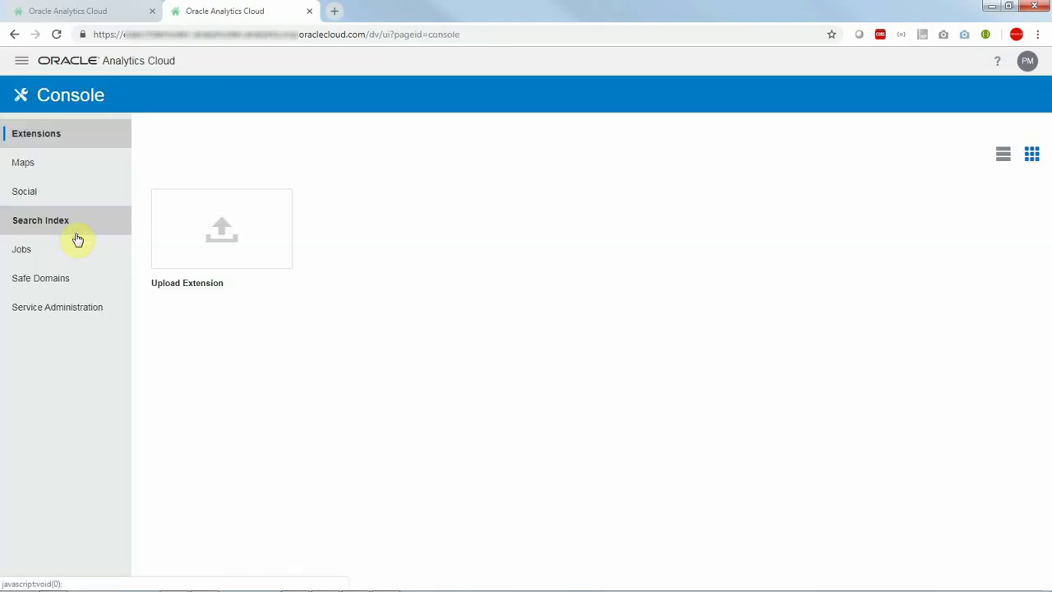
pyautogui.click(49, 219)
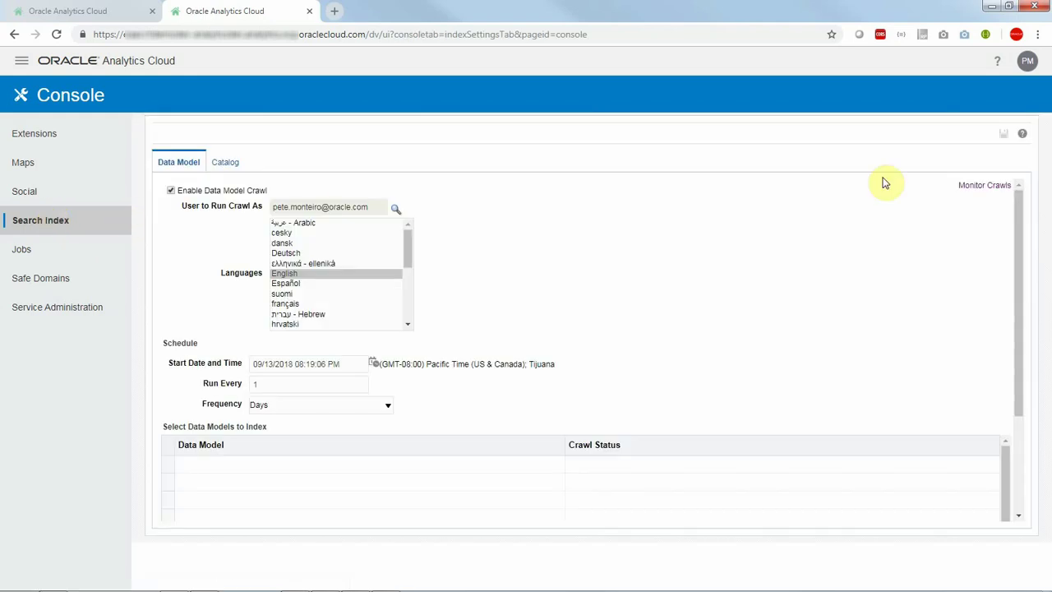
pyautogui.click(970, 188)
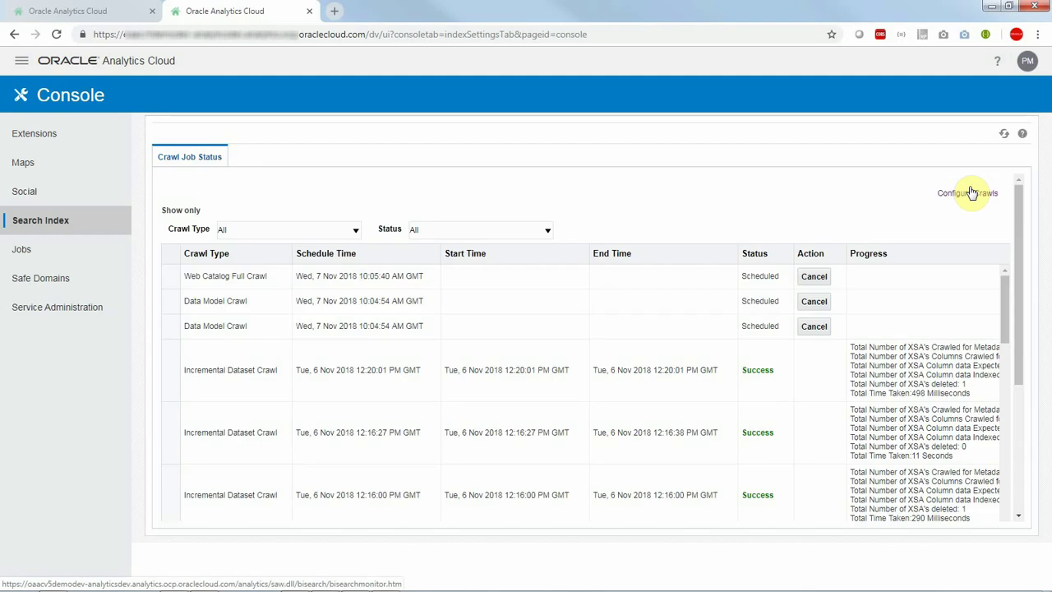
# Index Sample Order Lines for searching by names and values, and save the setting
pyautogui.click(112, 14)
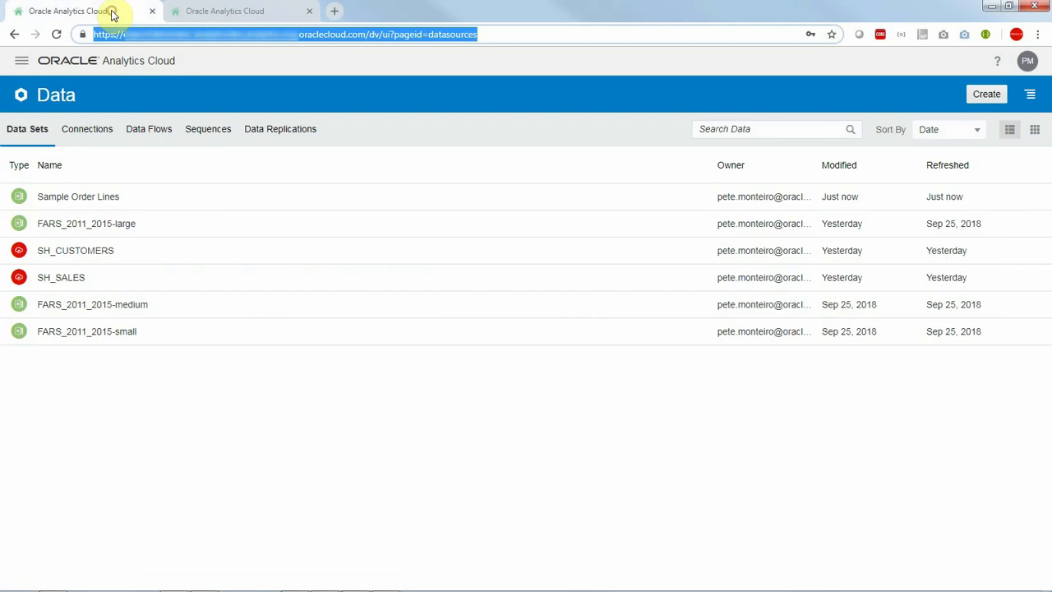
pyautogui.rightClick(230, 194)
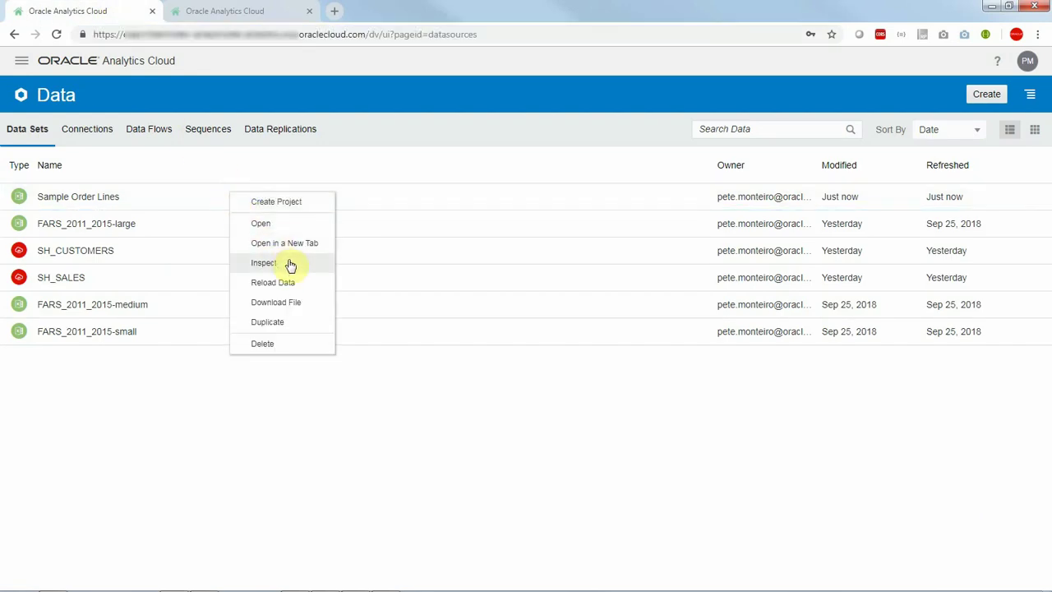
pyautogui.click(288, 263)
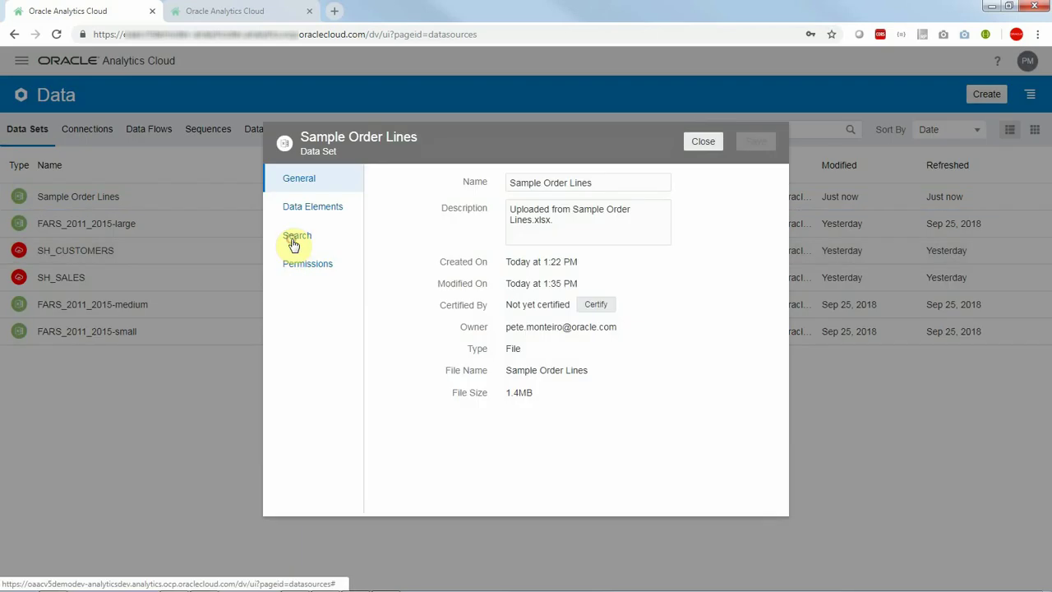
pyautogui.click(293, 243)
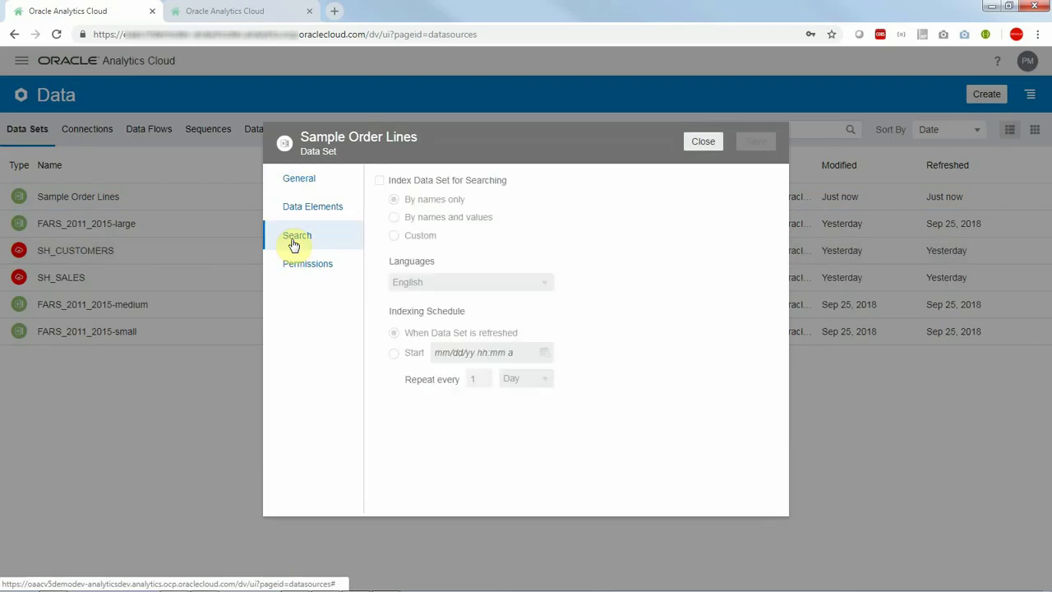
pyautogui.click(379, 181)
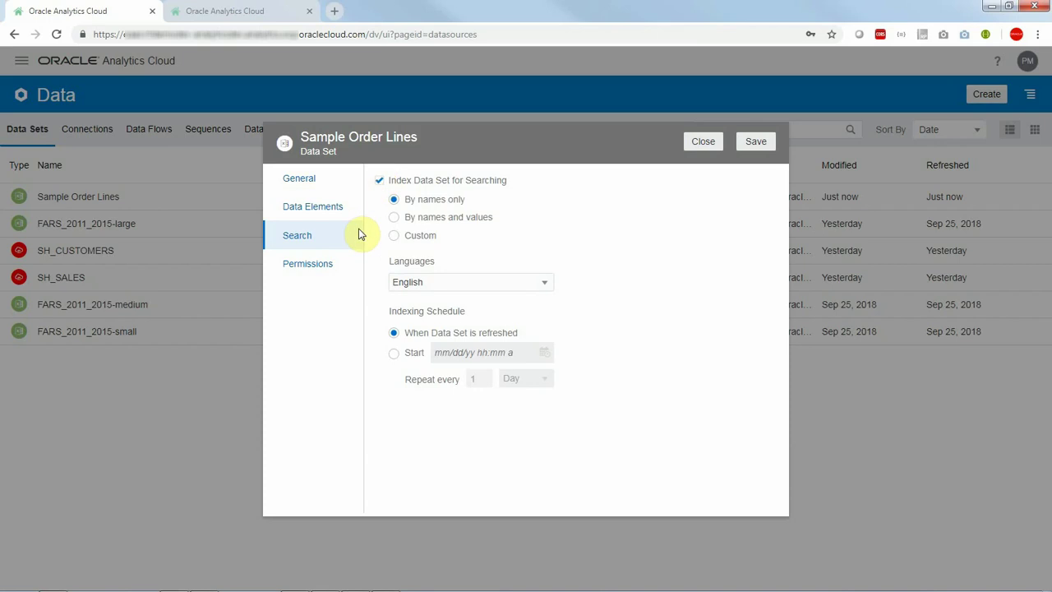
pyautogui.click(394, 217)
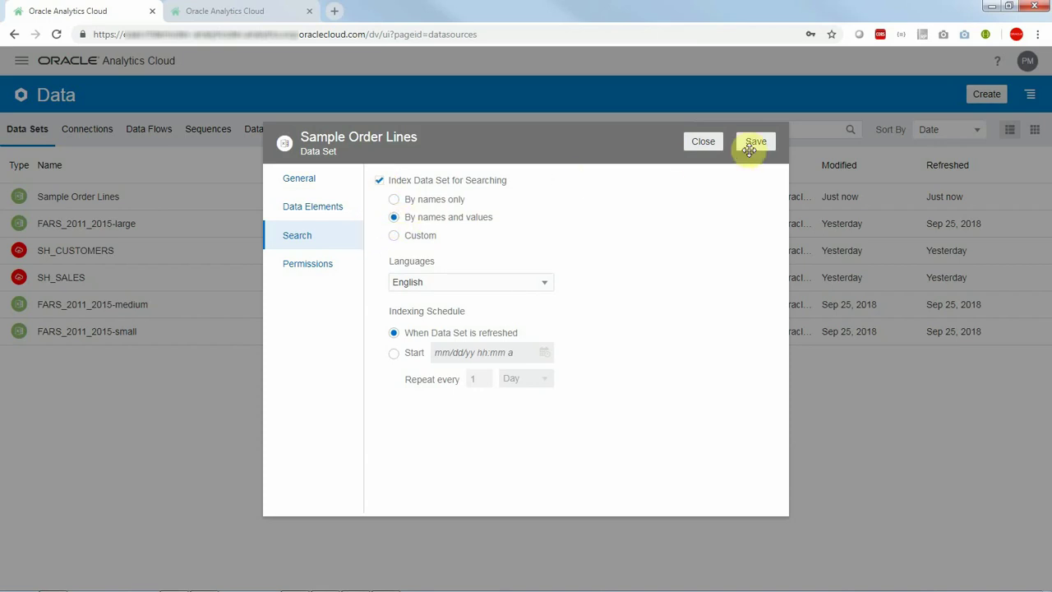
pyautogui.click(762, 148)
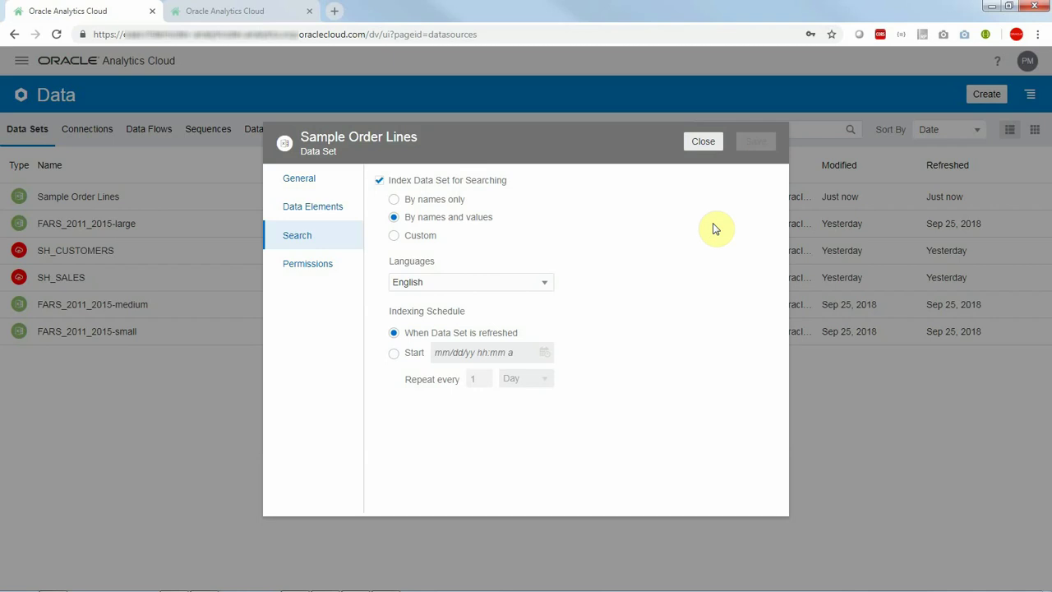
pyautogui.click(703, 142)
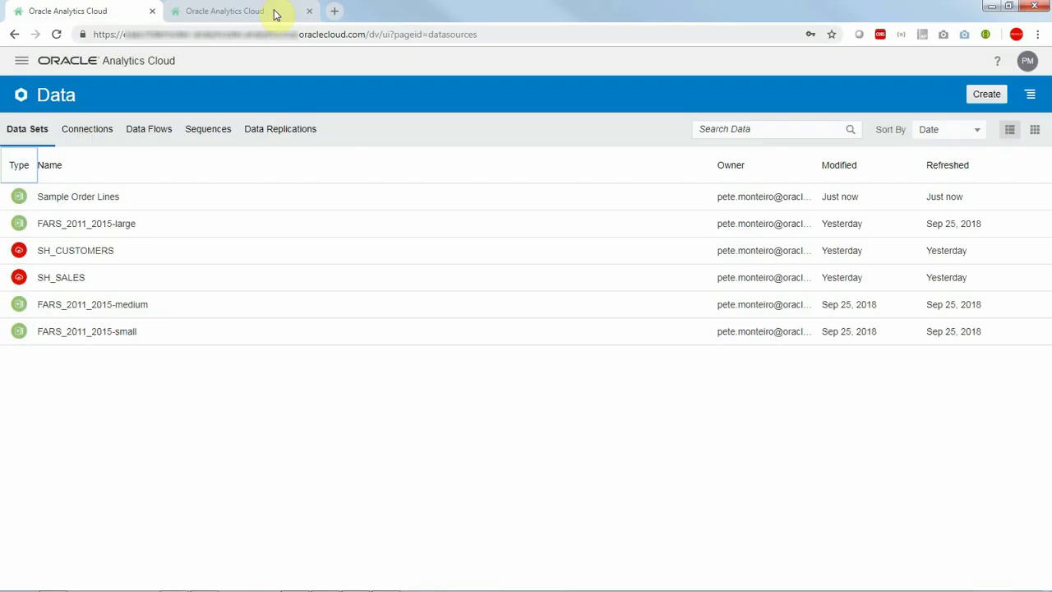
# Refresh Crawl Job Status until the new Incremental Dataset Crawl shows Success with 32489 values
pyautogui.click(247, 10)
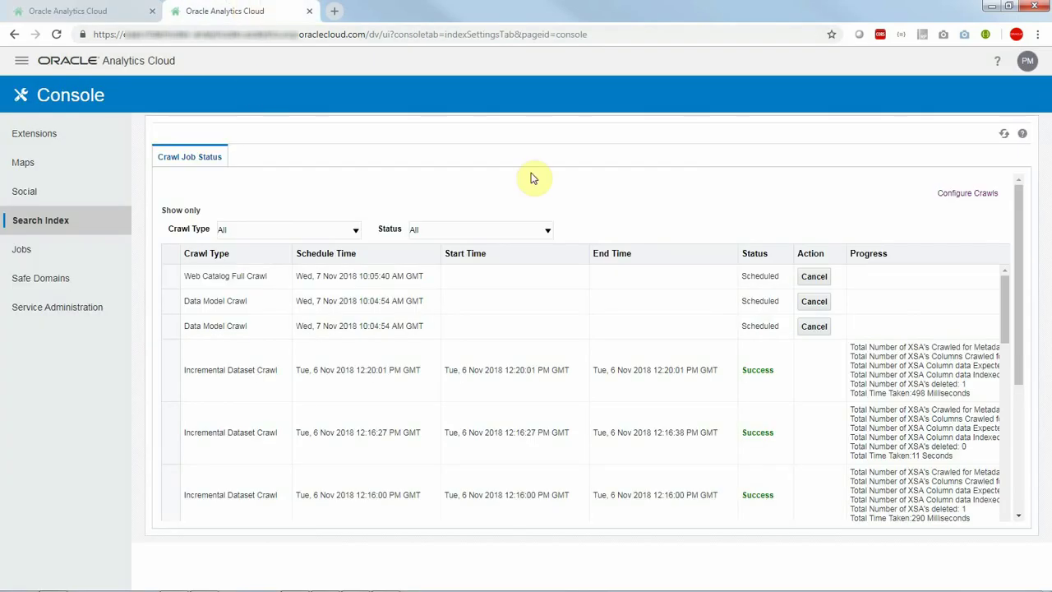
pyautogui.click(1001, 135)
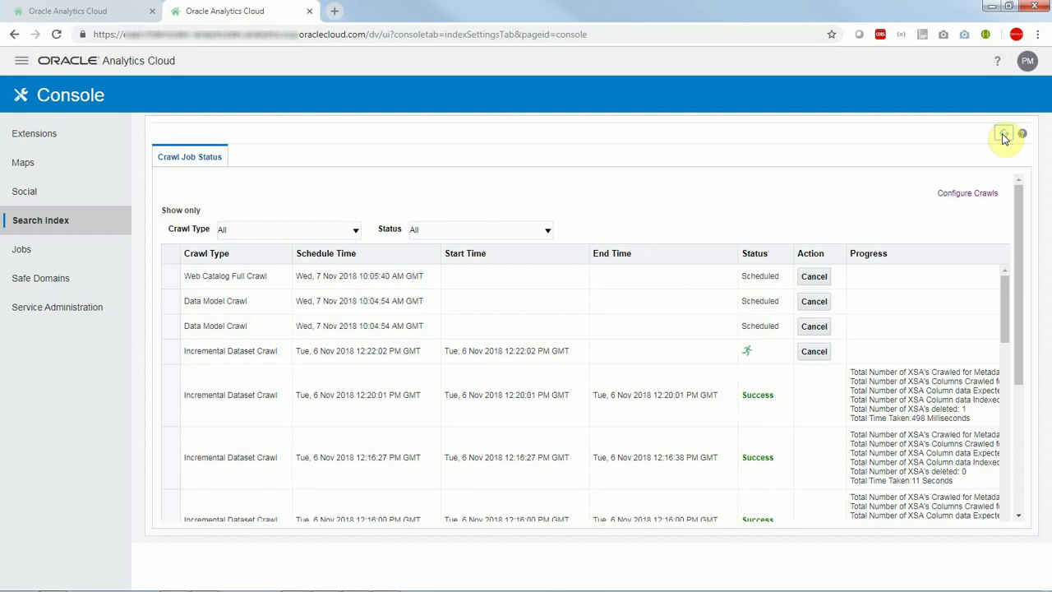
pyautogui.click(1003, 135)
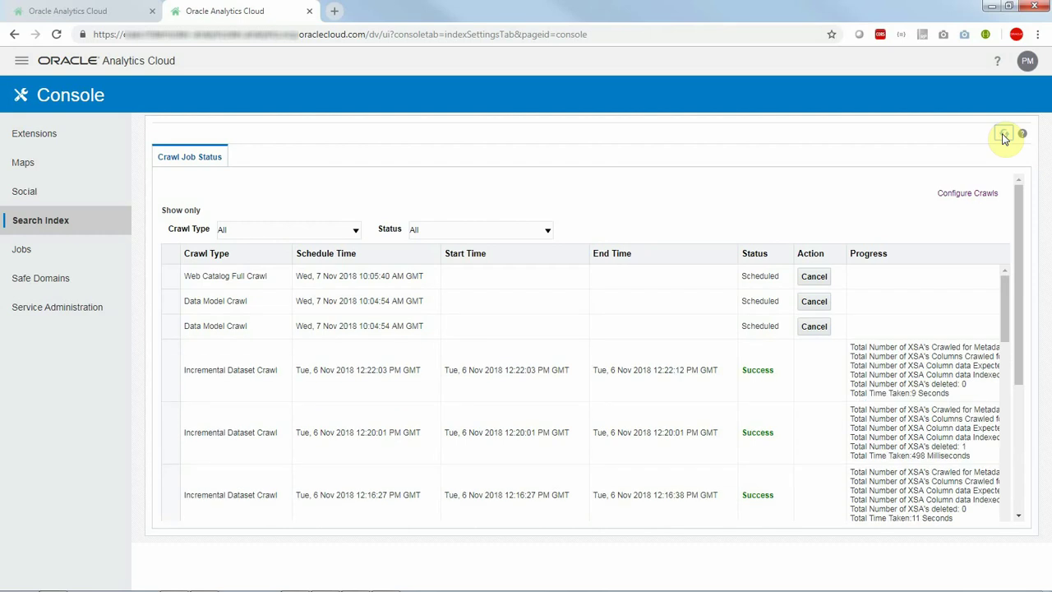
pyautogui.moveTo(1019, 305); pyautogui.dragTo(1026, 448)
pyautogui.click(986, 511)
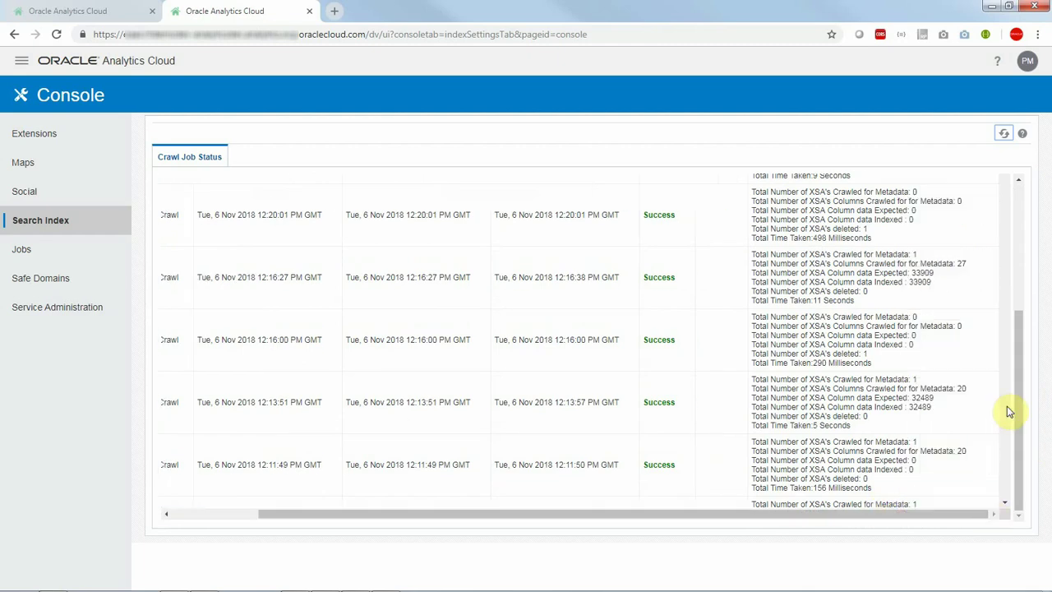
pyautogui.moveTo(1014, 401); pyautogui.dragTo(1005, 303)
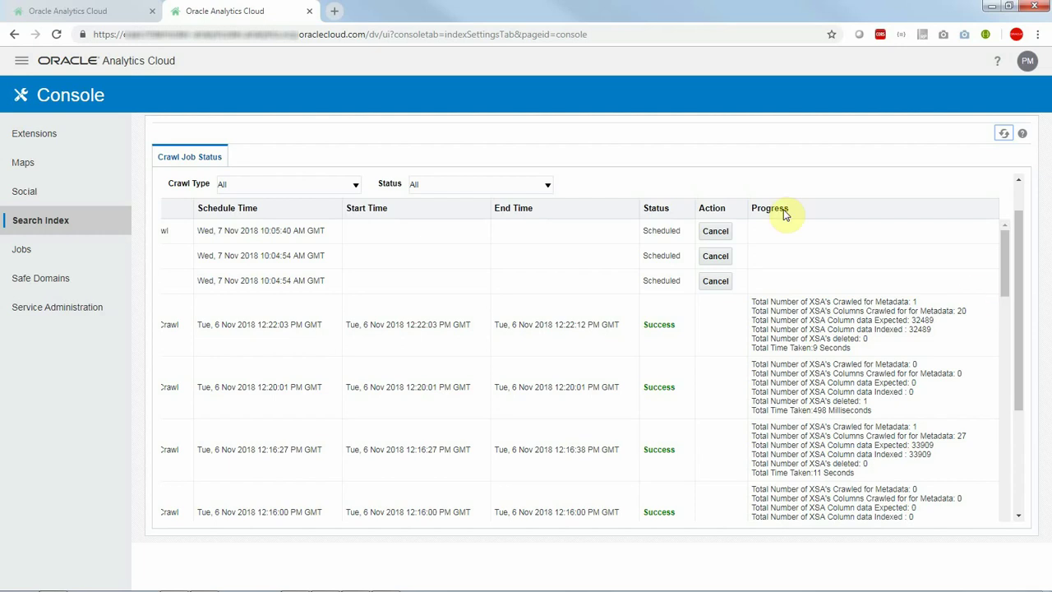
# Review the Sample Order Lines data elements by scrolling its column list, then close the details
pyautogui.click(123, 14)
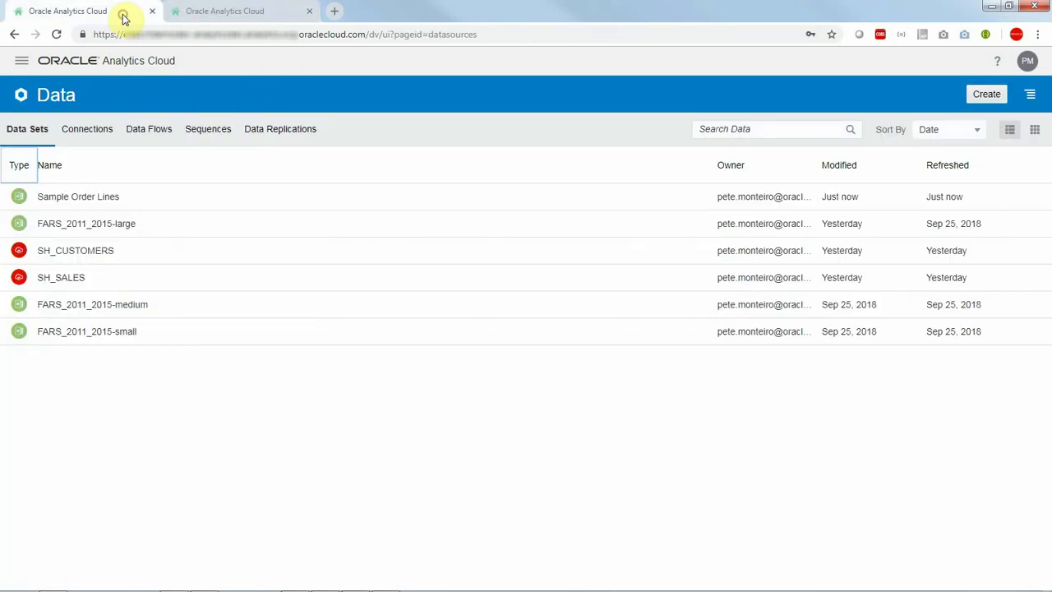
pyautogui.rightClick(123, 196)
pyautogui.click(174, 260)
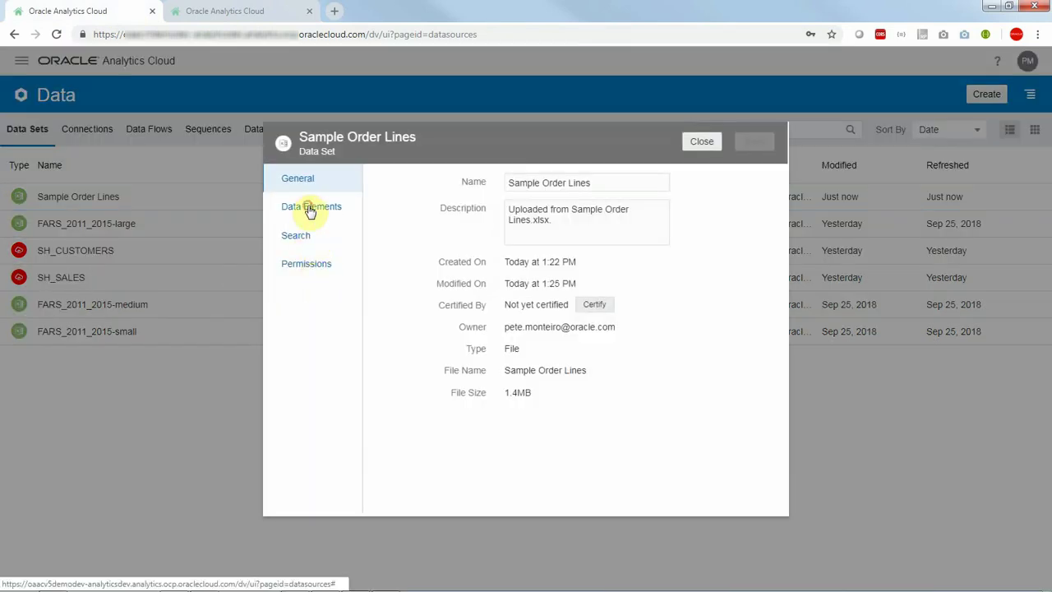
pyautogui.click(310, 210)
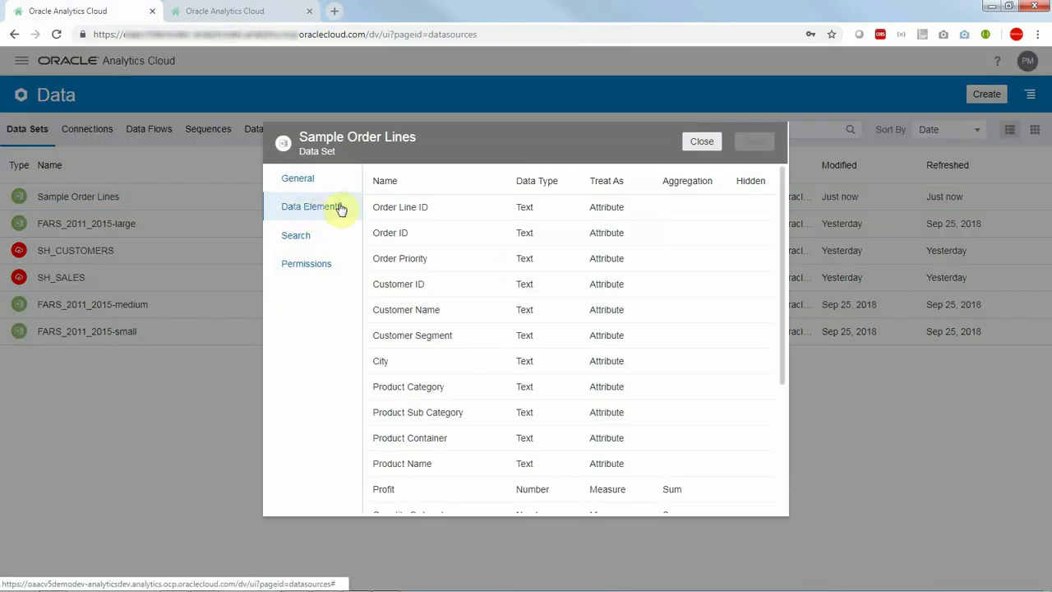
pyautogui.scroll(-3, 386, 308)
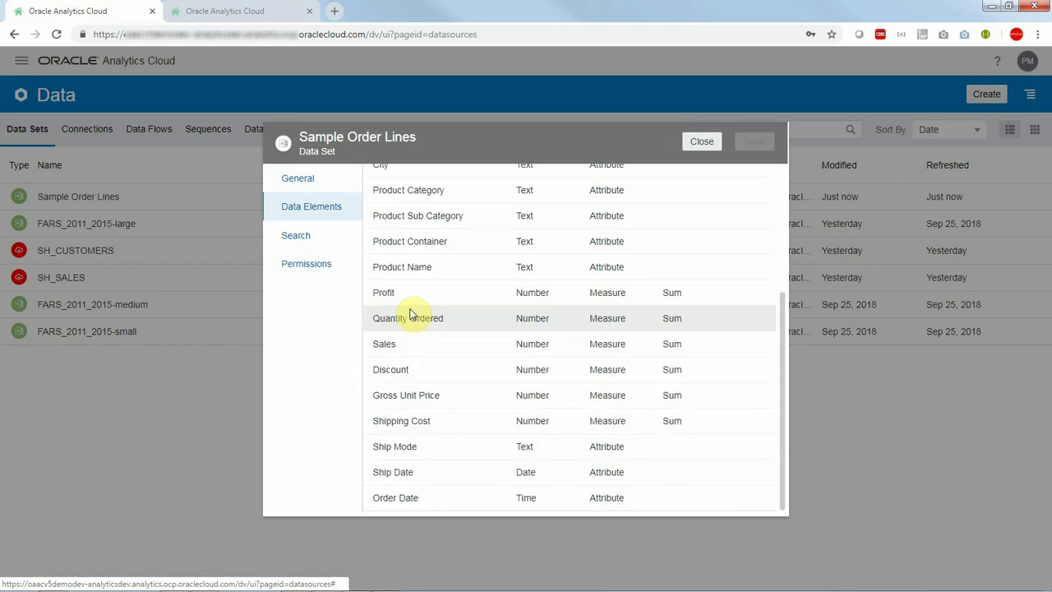
pyautogui.scroll(3, 412, 312)
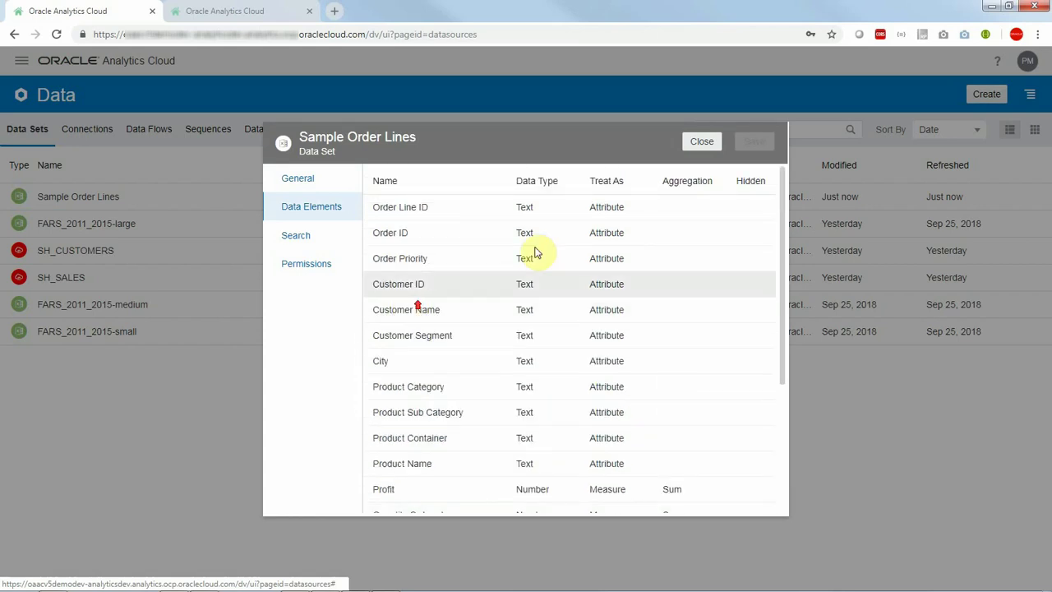
pyautogui.click(702, 142)
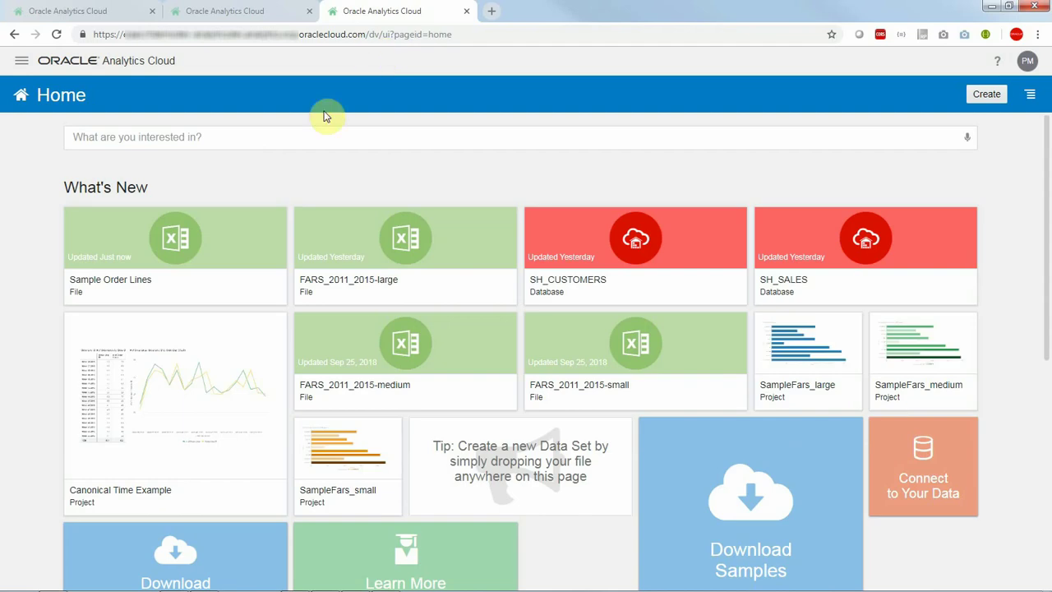
# Ask 'sales by category' in the Home search bar
pyautogui.click(295, 137)
pyautogui.write('sal')
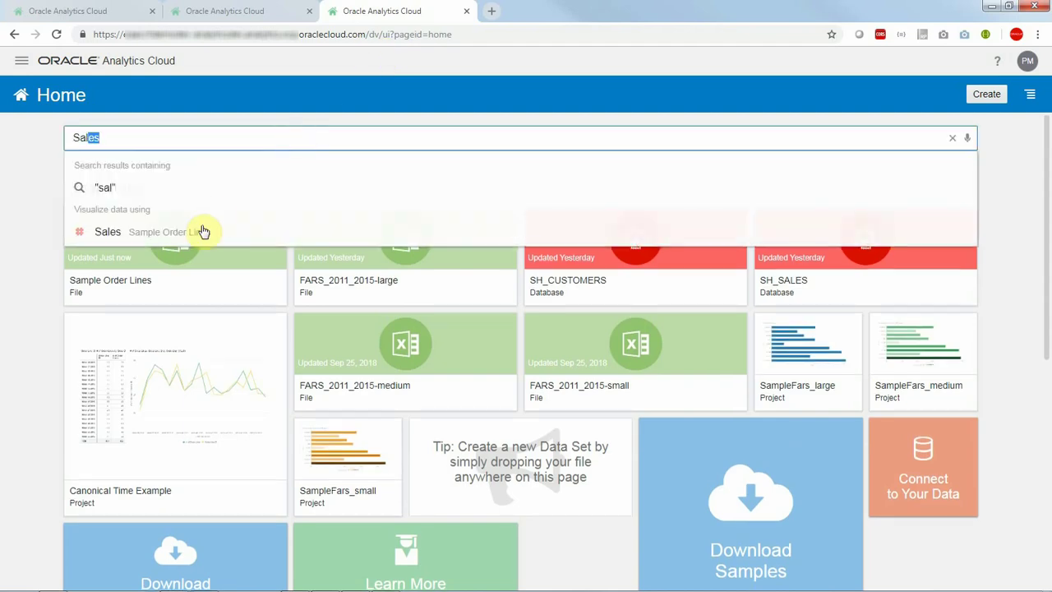
pyautogui.click(207, 138)
pyautogui.write('by category')
pyautogui.press('Return')
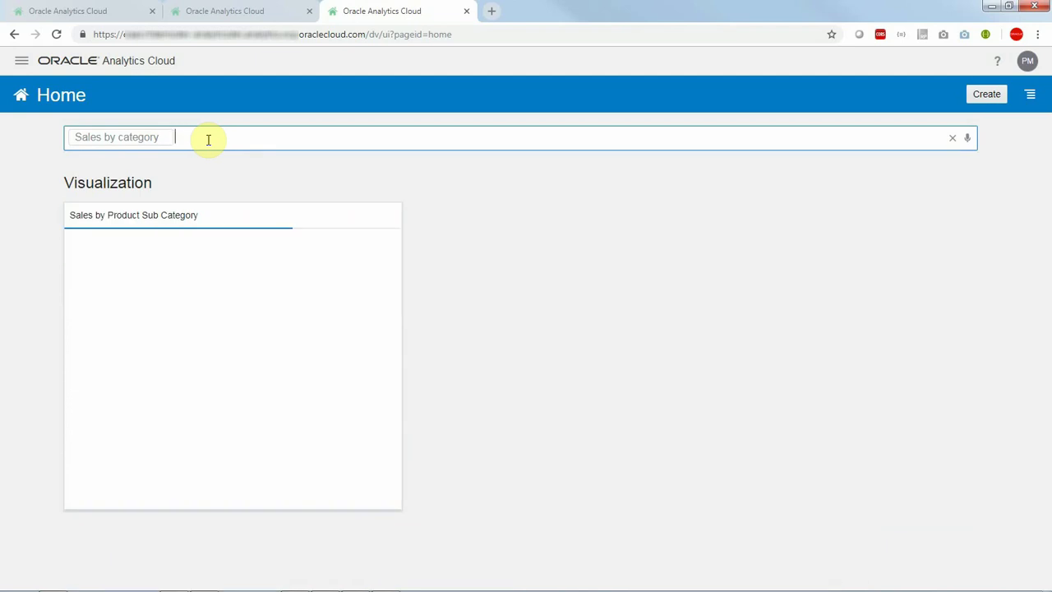
# Extend the question with 'and profit', 'by segment' and 'for san francisco'
pyautogui.write('and ')
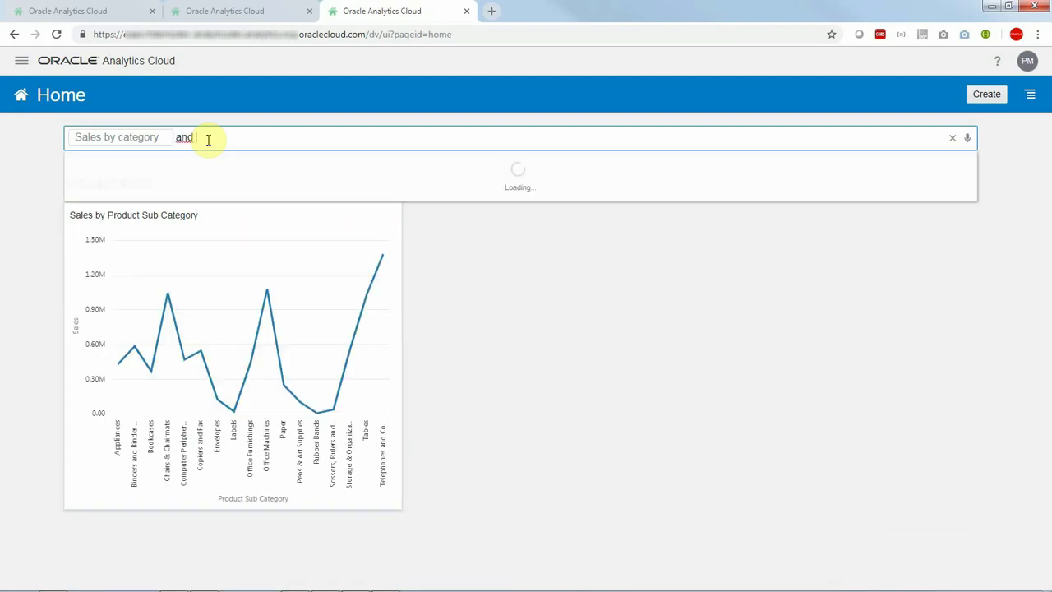
pyautogui.write('profit')
pyautogui.press('Return')
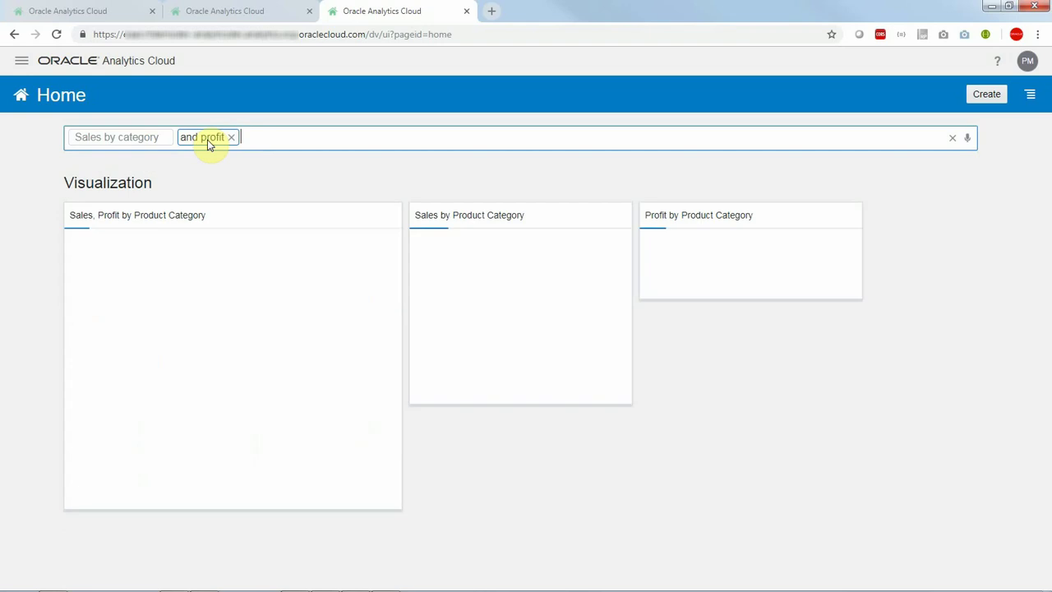
pyautogui.write('by segment')
pyautogui.press('Return')
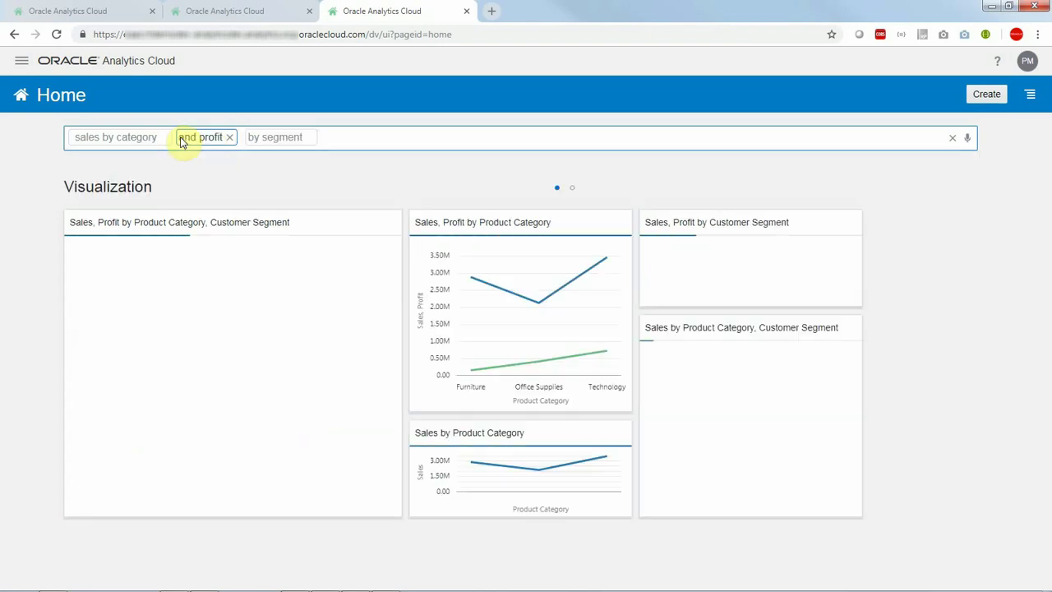
pyautogui.write('for san francisco')
pyautogui.press('Return')
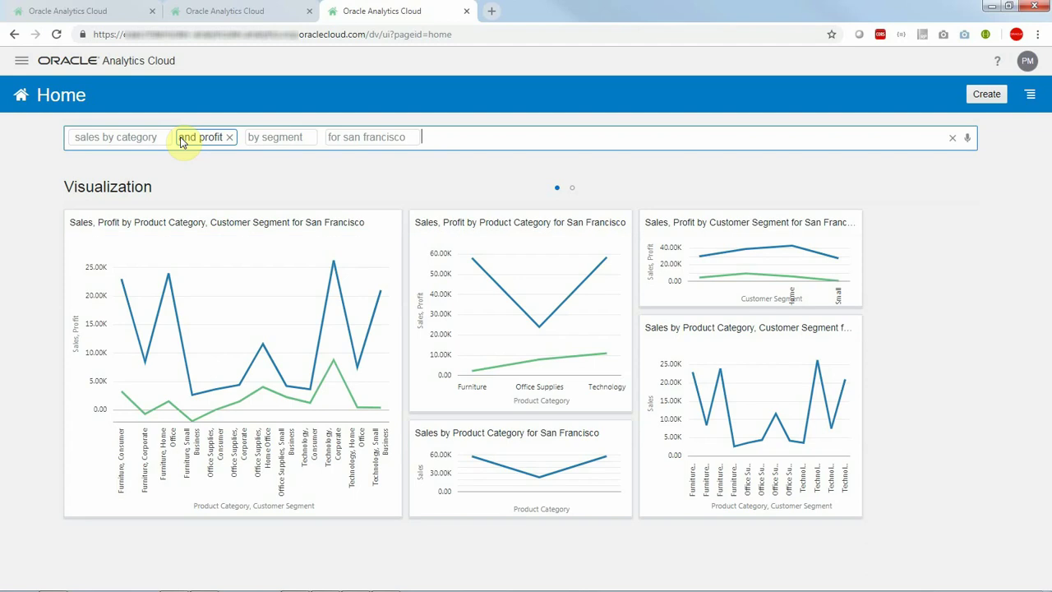
# Ask 'show me top 20 customers by profit' and show it as a horizontal bar chart
pyautogui.click(953, 138)
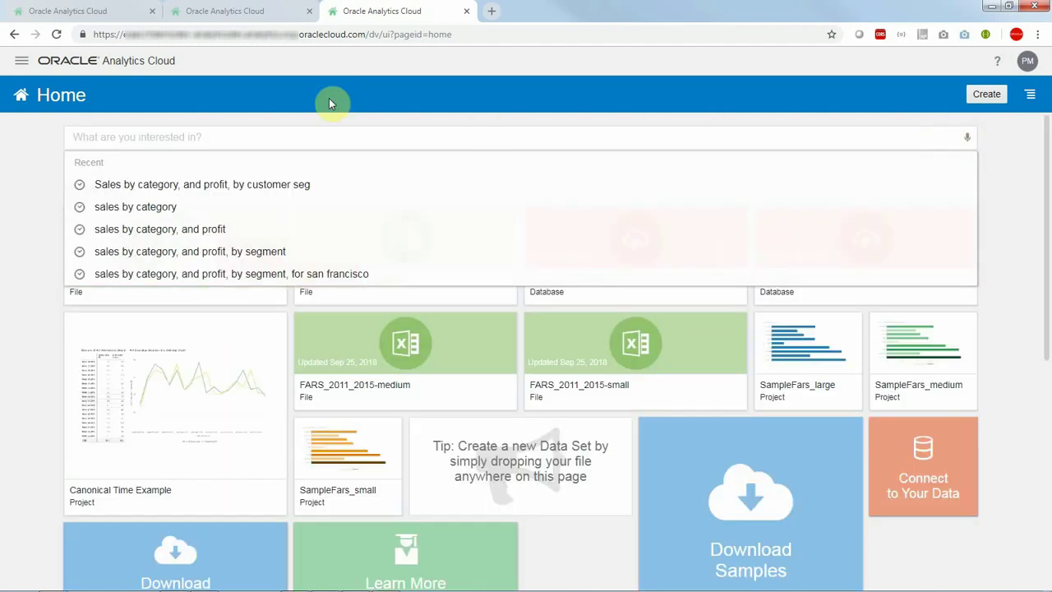
pyautogui.write('show me top 20 customers by prof')
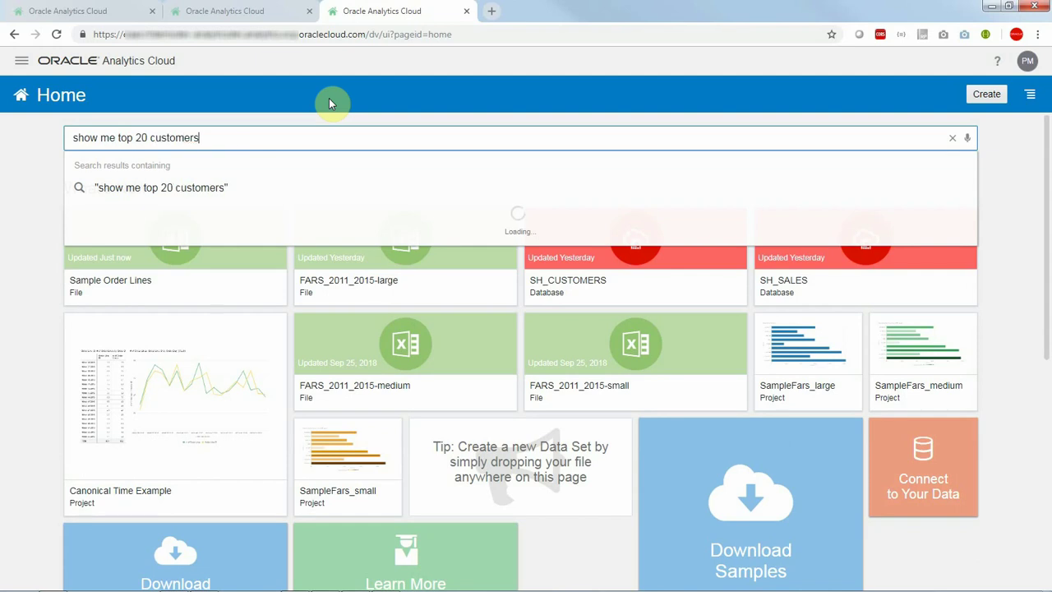
pyautogui.write('it')
pyautogui.press('Return')
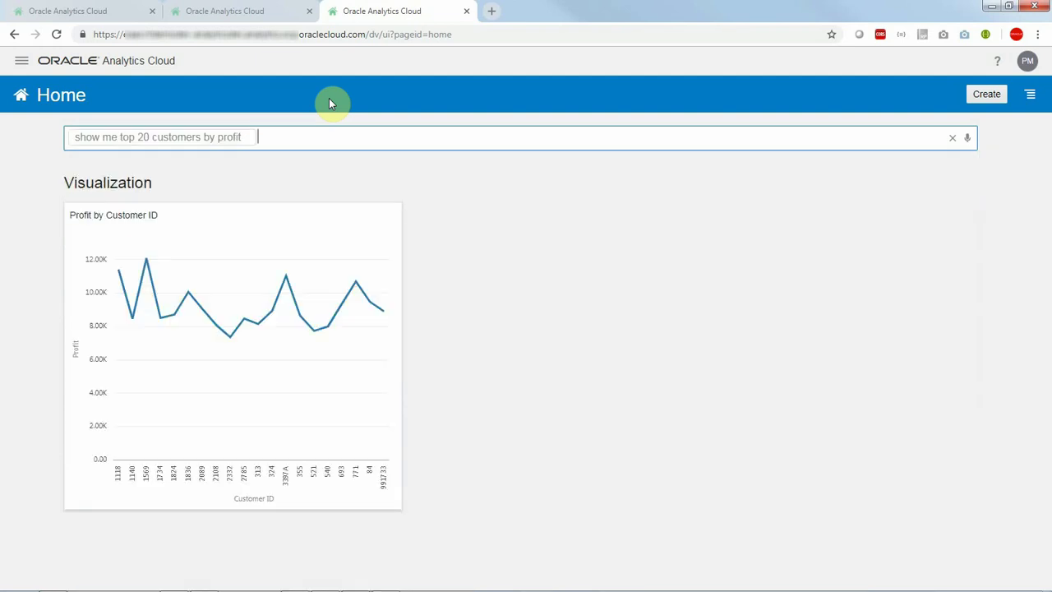
pyautogui.write('bar chart')
pyautogui.press('Return')
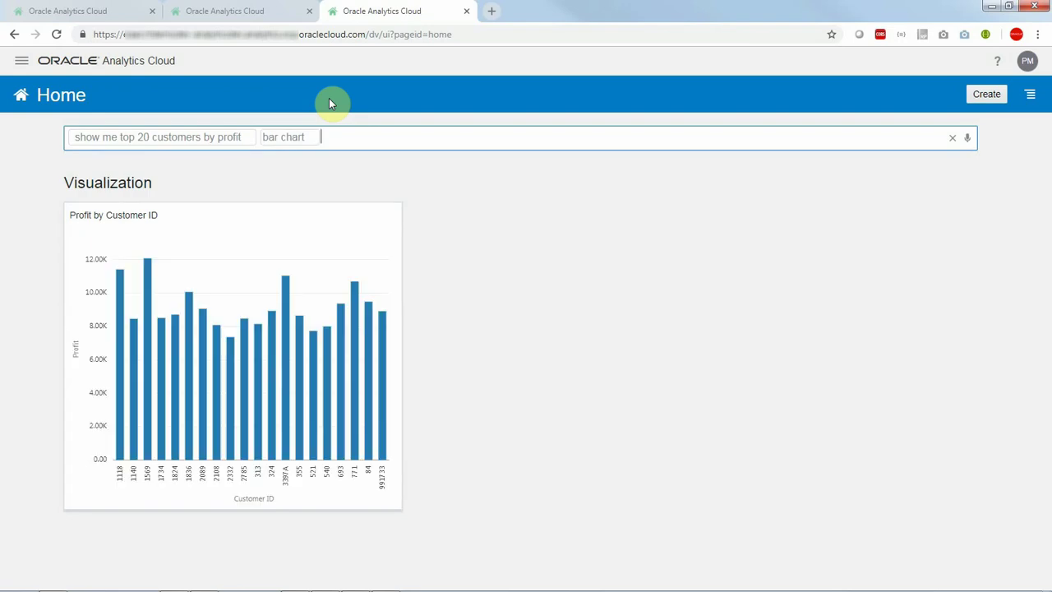
pyautogui.write('horizontal')
pyautogui.press('Return')
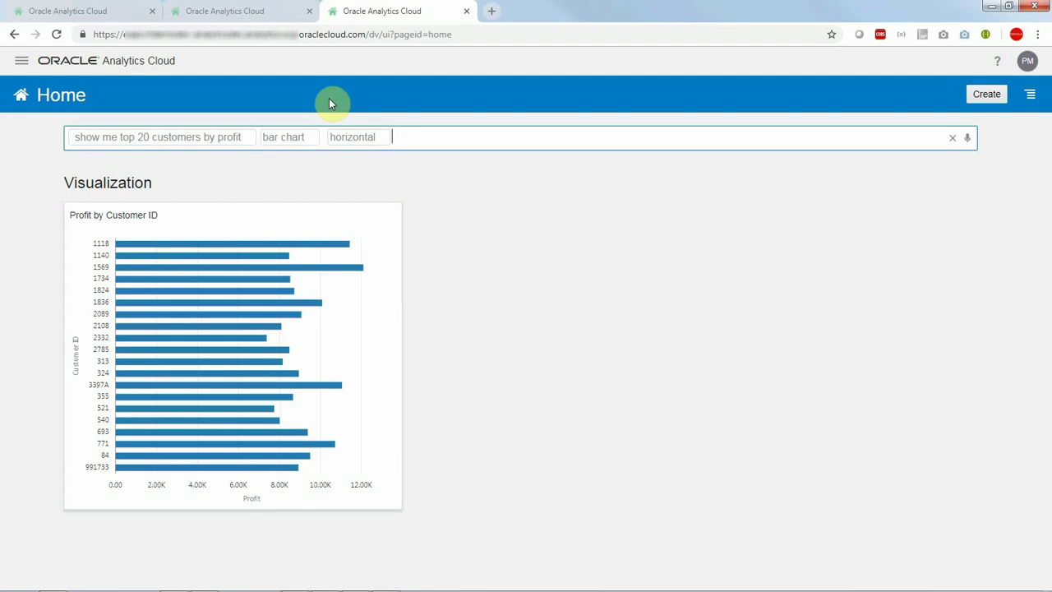
# Sort the chart's Customer IDs by Profit from high to low
pyautogui.rightClick(335, 292)
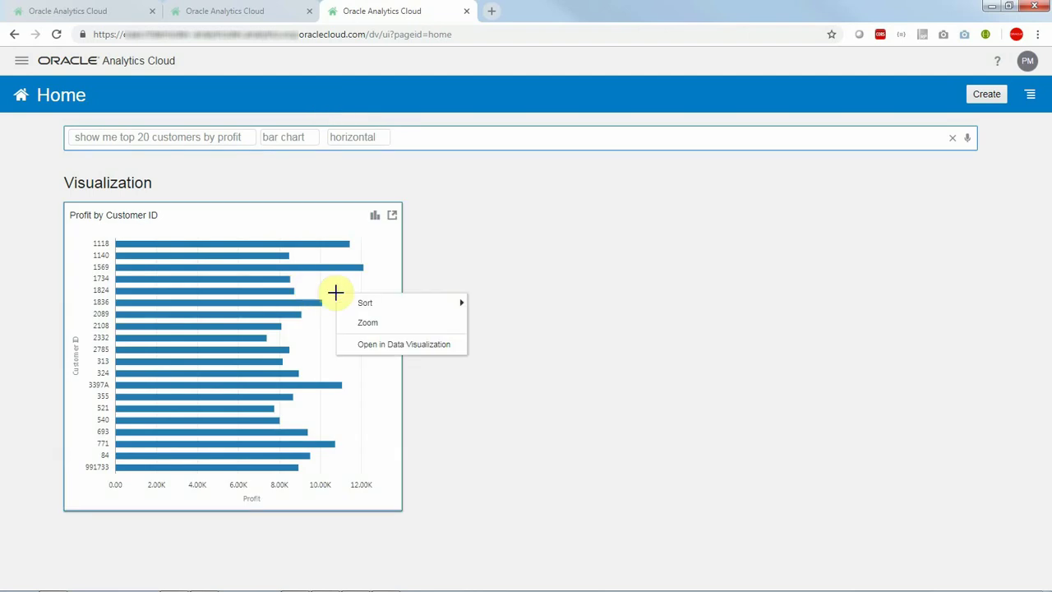
pyautogui.moveTo(381, 305)
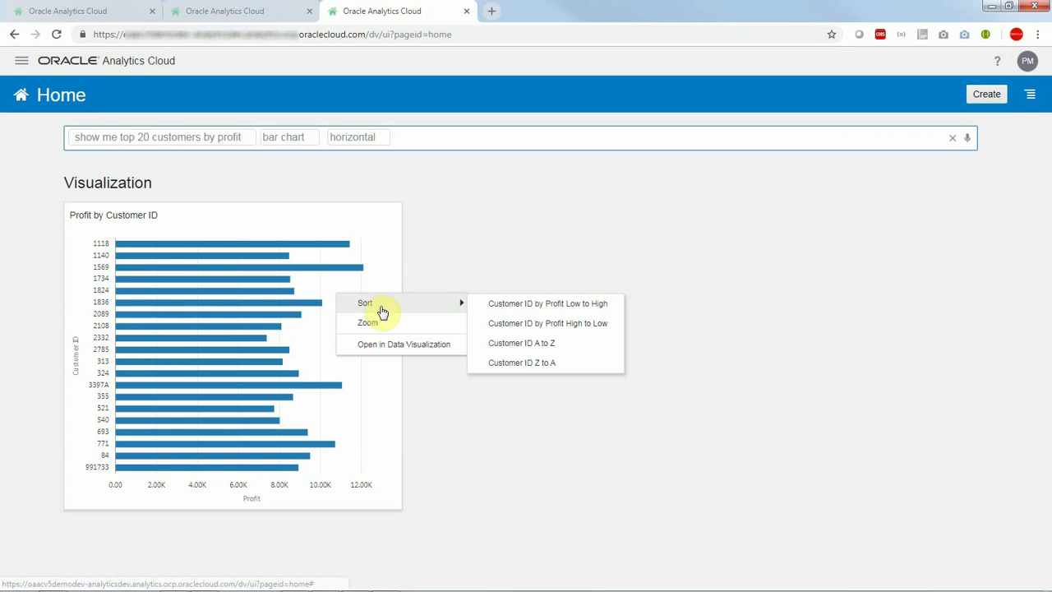
pyautogui.click(541, 329)
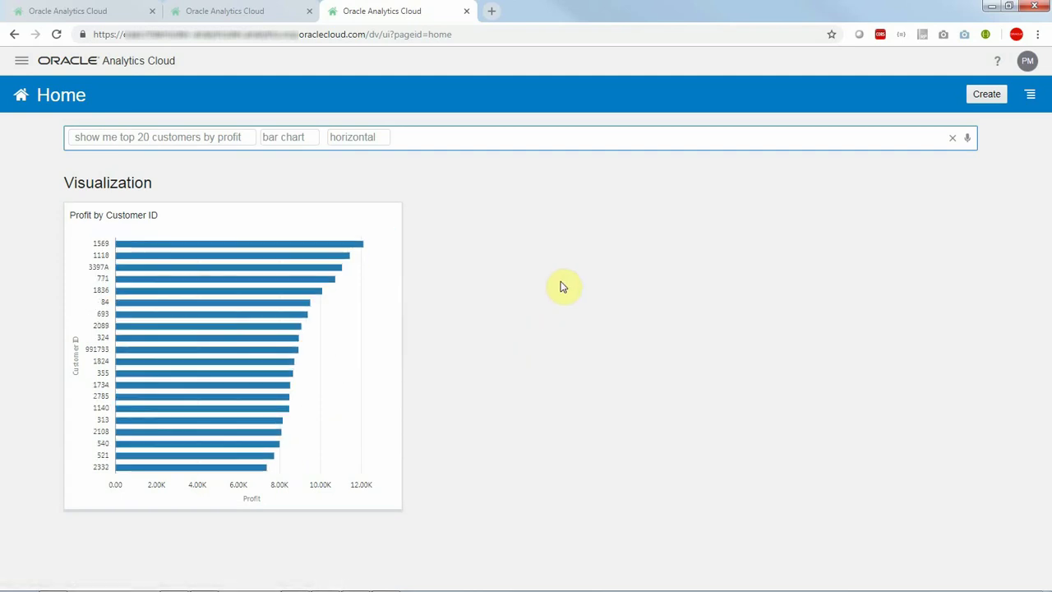
# Drill customer 1836's bar down to profit by Order ID
pyautogui.rightClick(255, 294)
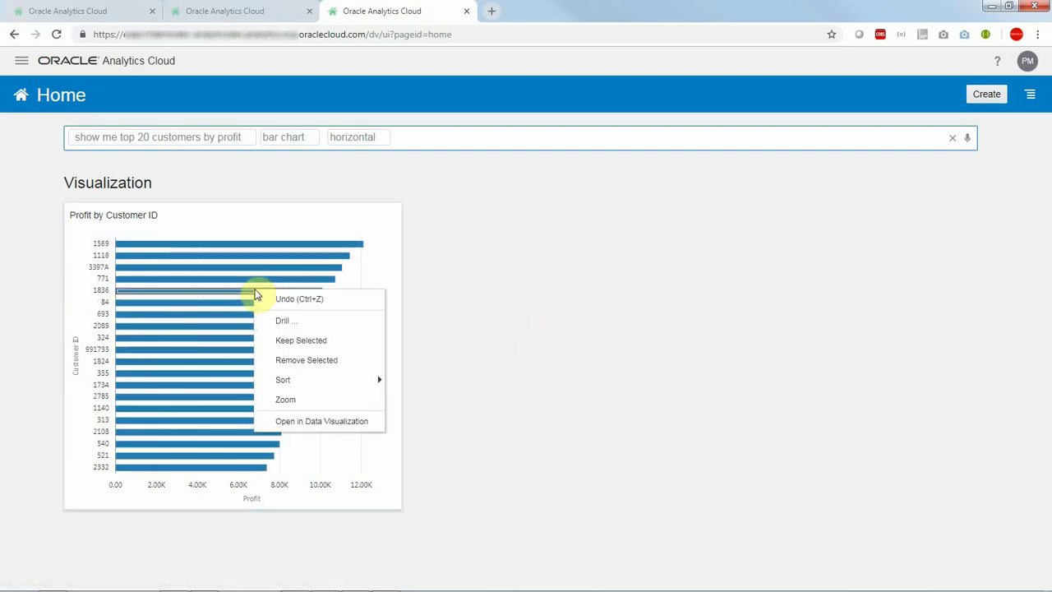
pyautogui.click(290, 321)
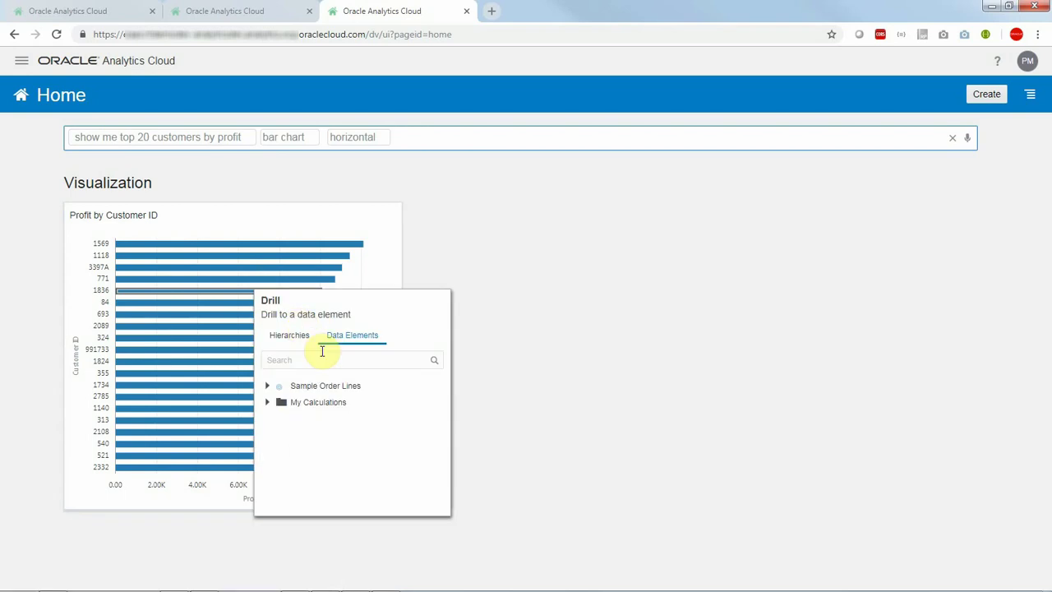
pyautogui.click(341, 387)
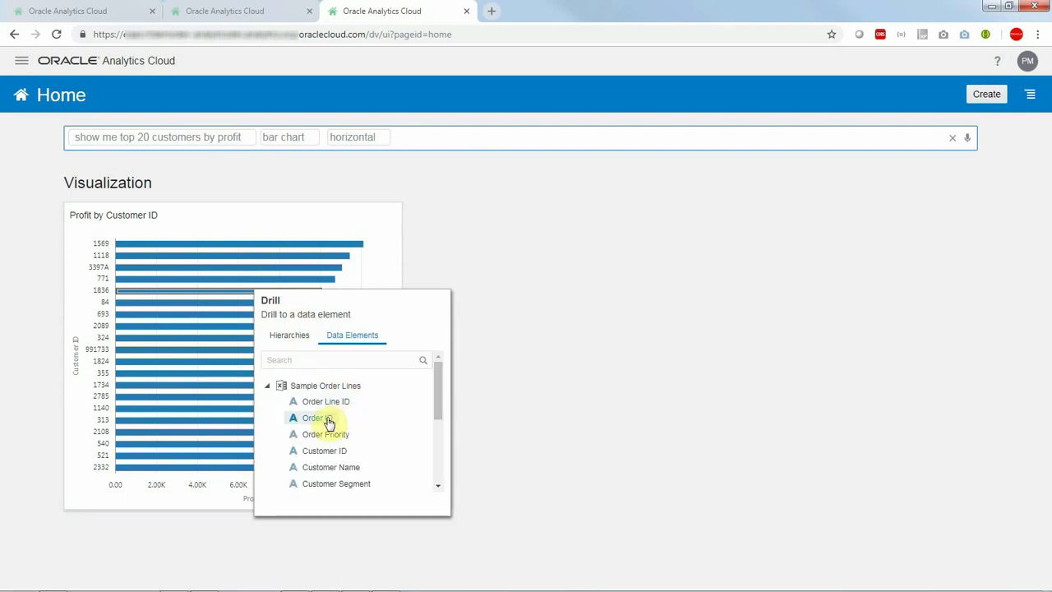
pyautogui.click(318, 418)
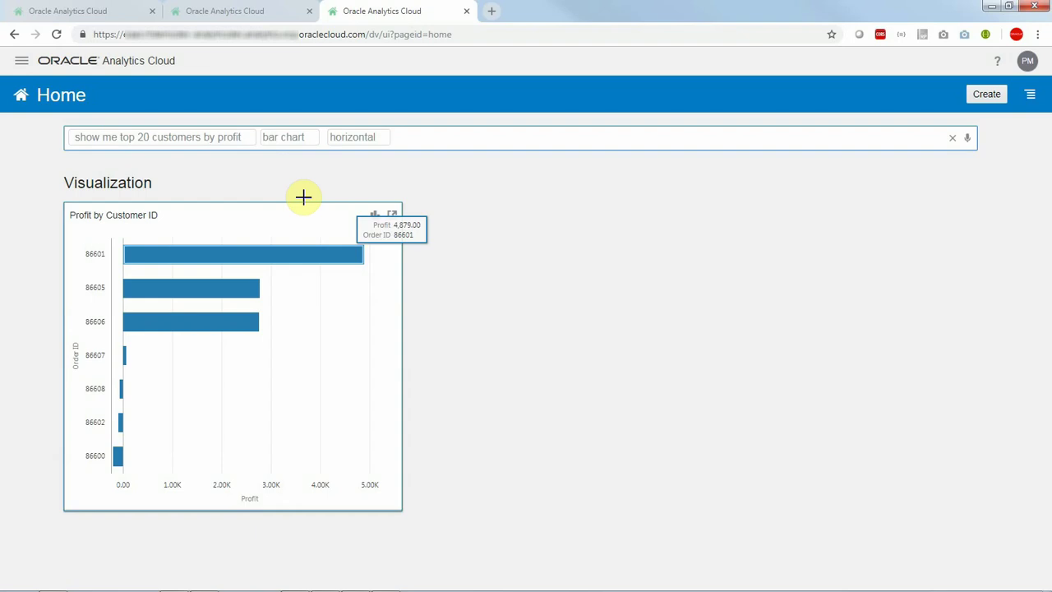
# Switch back to the first browser tab showing the Data Sets list
pyautogui.click(105, 8)
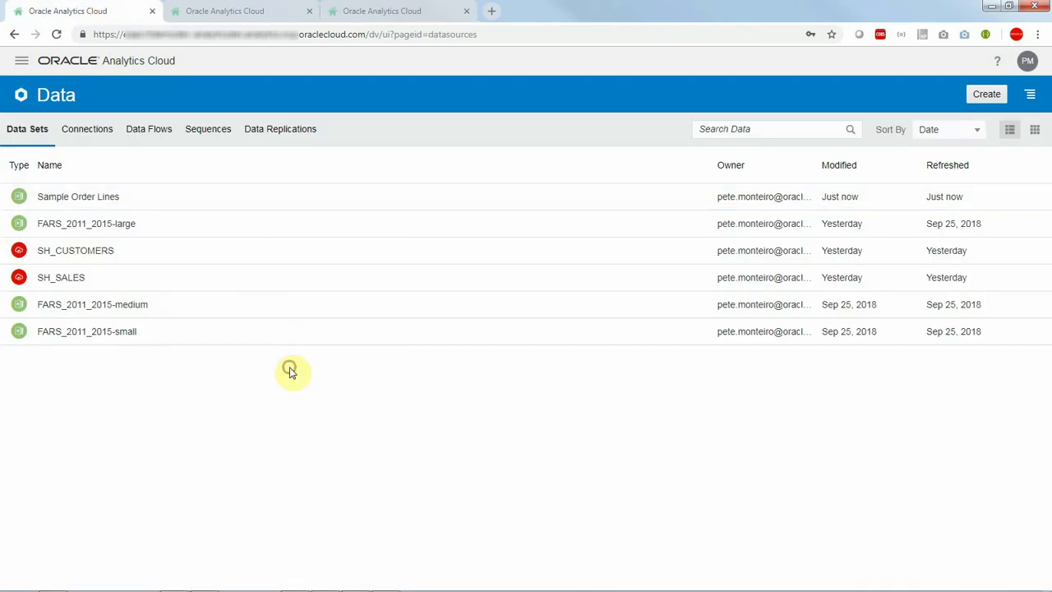
pyautogui.hotkey('alt', 'Tab')
pyautogui.hotkey('alt', 'Tab')
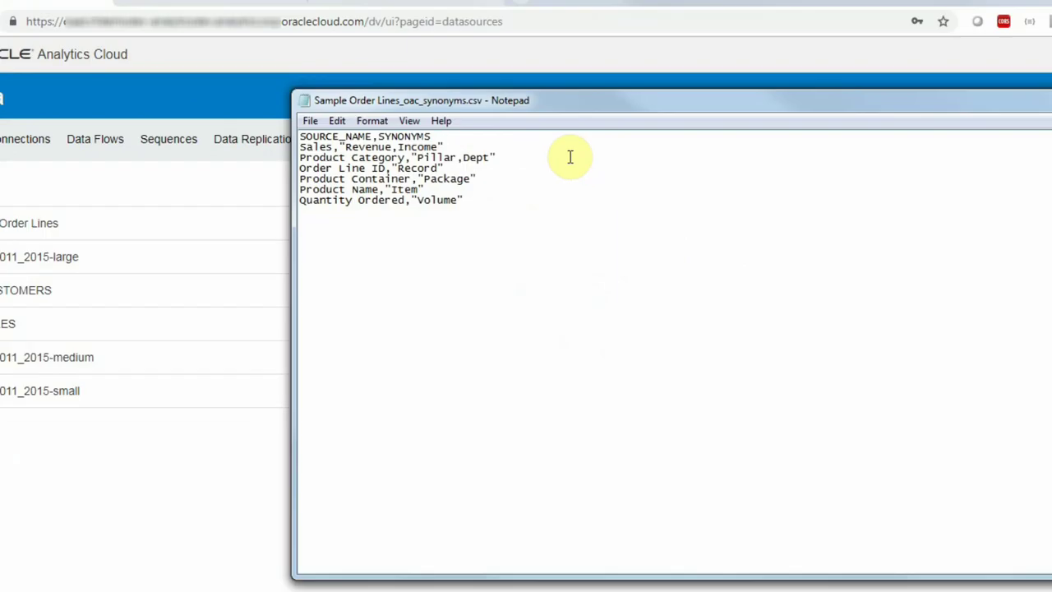
# Add Sample Order Lines_oac_synonyms.csv as a new data set and show the Data sets list
pyautogui.click(192, 161)
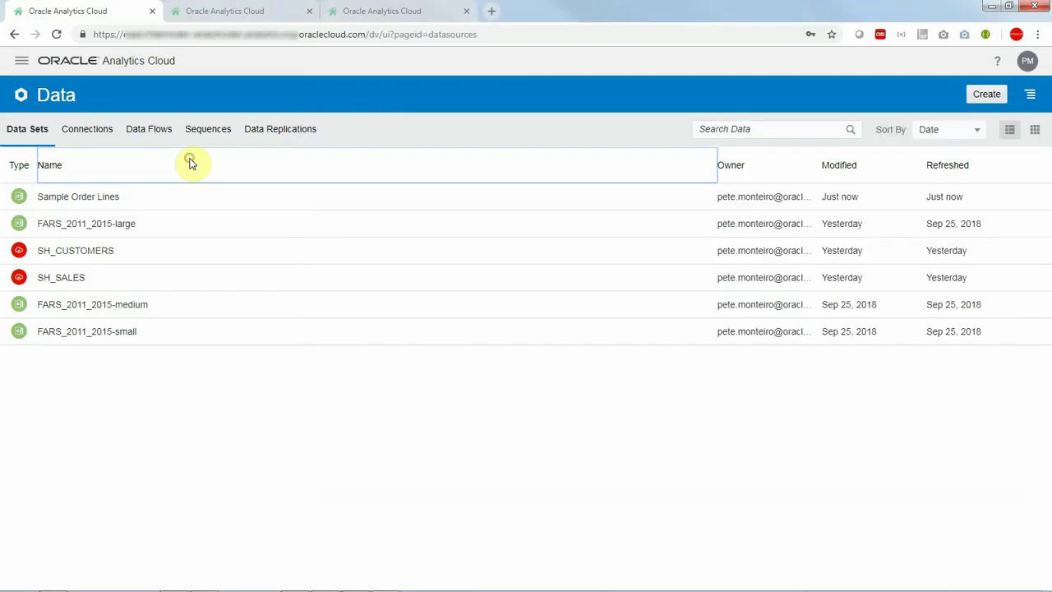
pyautogui.click(986, 94)
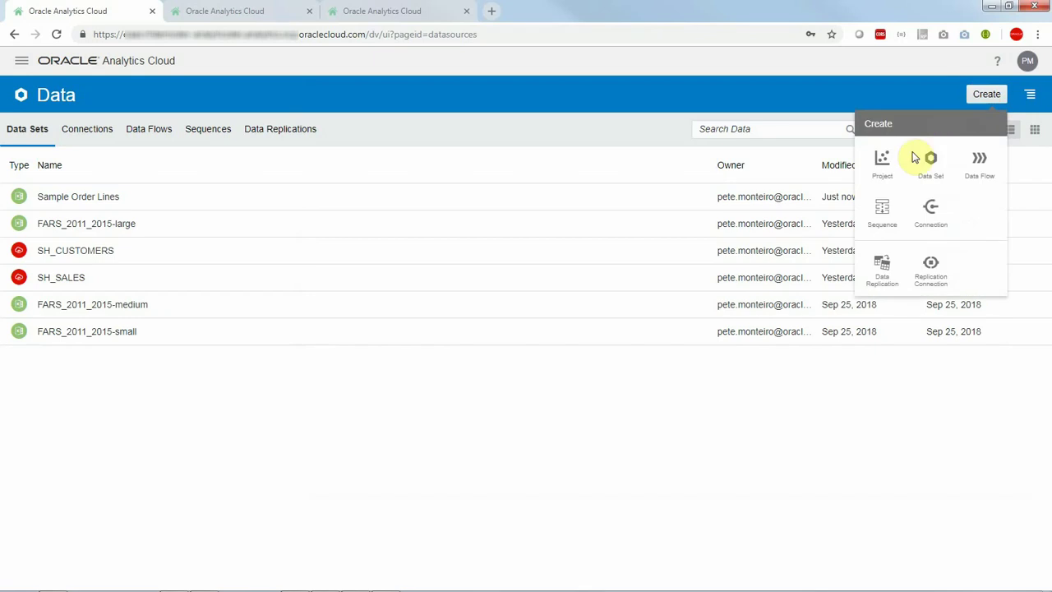
pyautogui.click(942, 166)
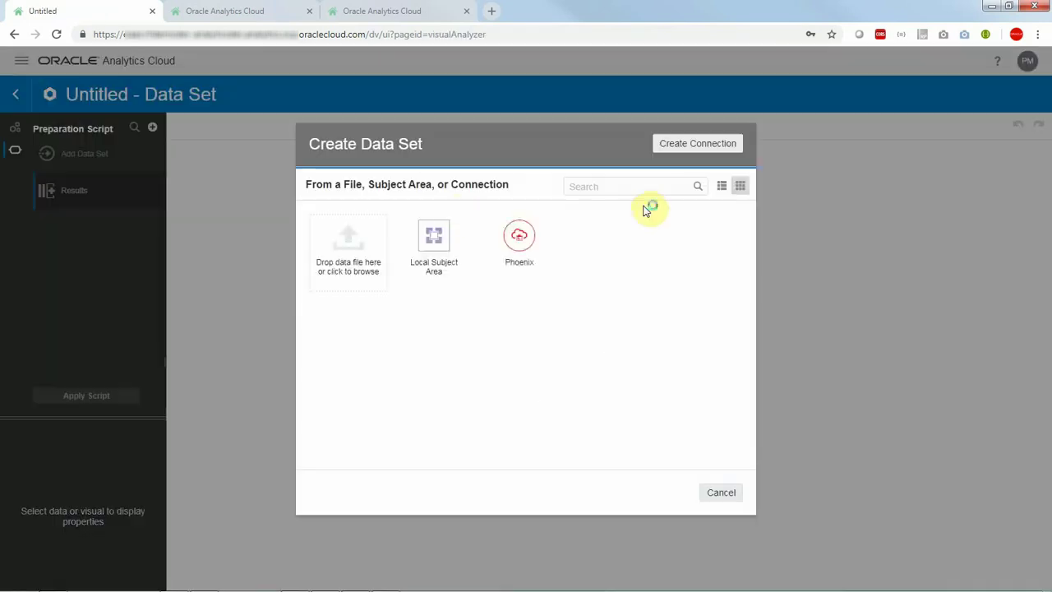
pyautogui.click(333, 237)
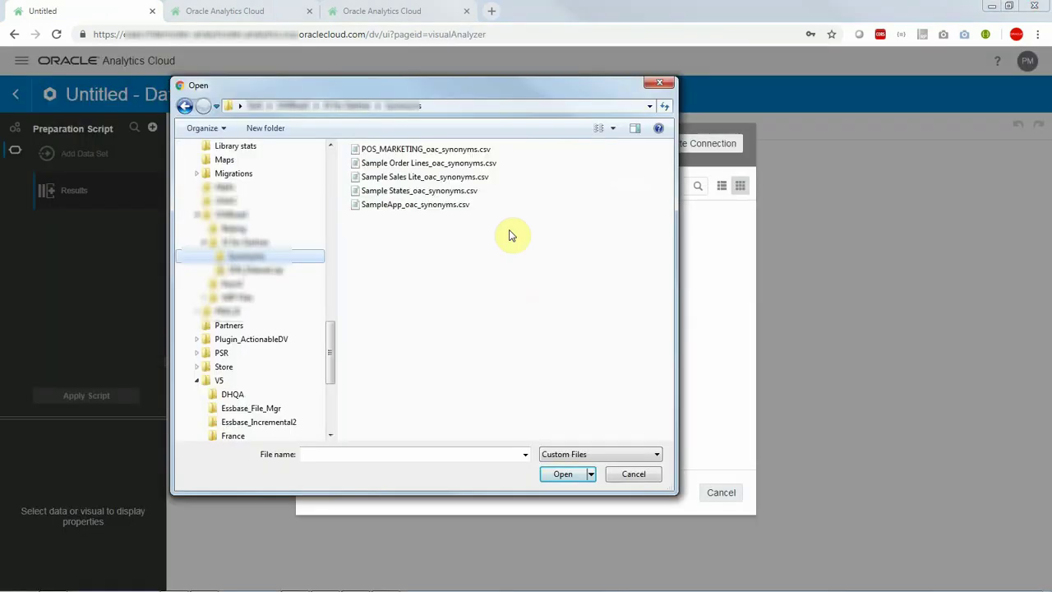
pyautogui.click(427, 164)
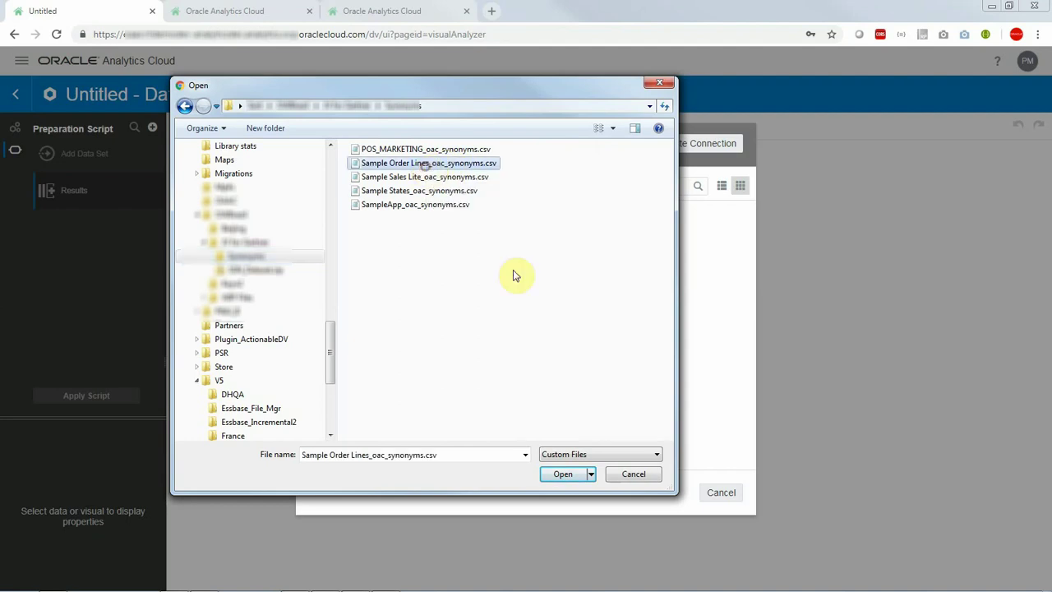
pyautogui.click(558, 474)
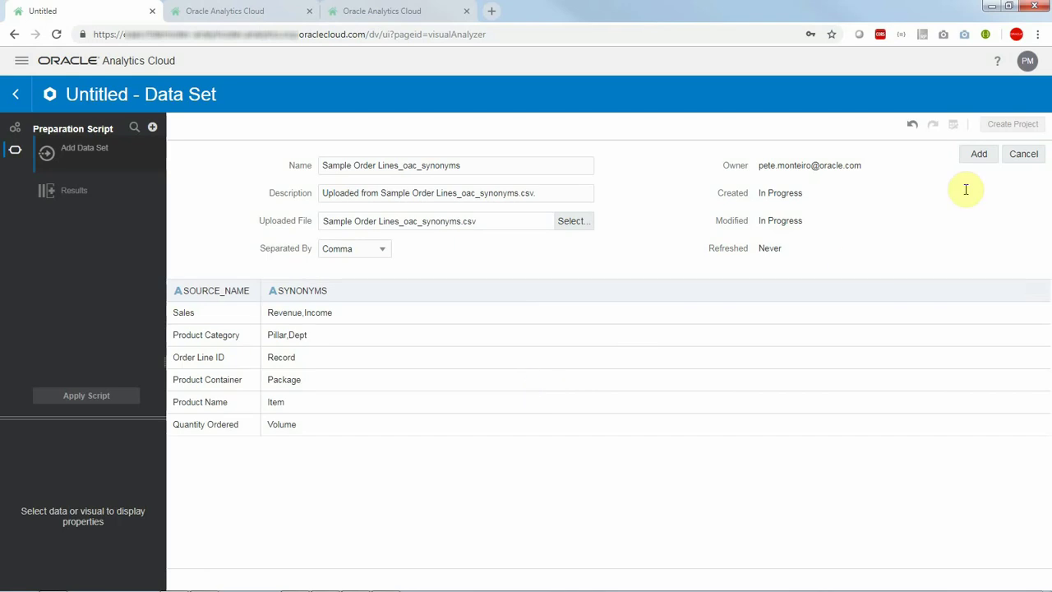
pyautogui.click(985, 157)
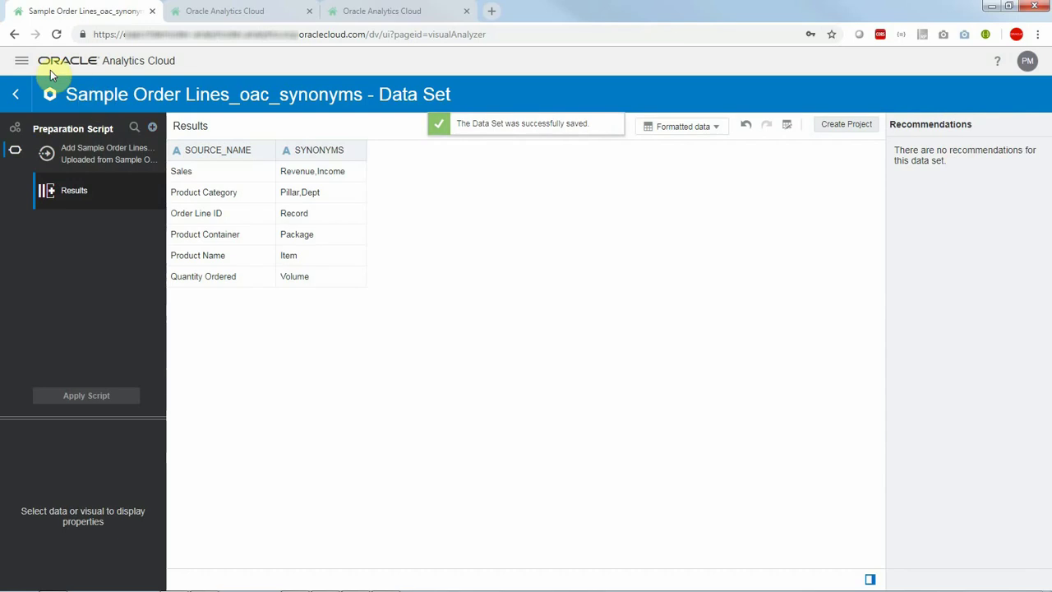
pyautogui.click(22, 60)
pyautogui.click(58, 167)
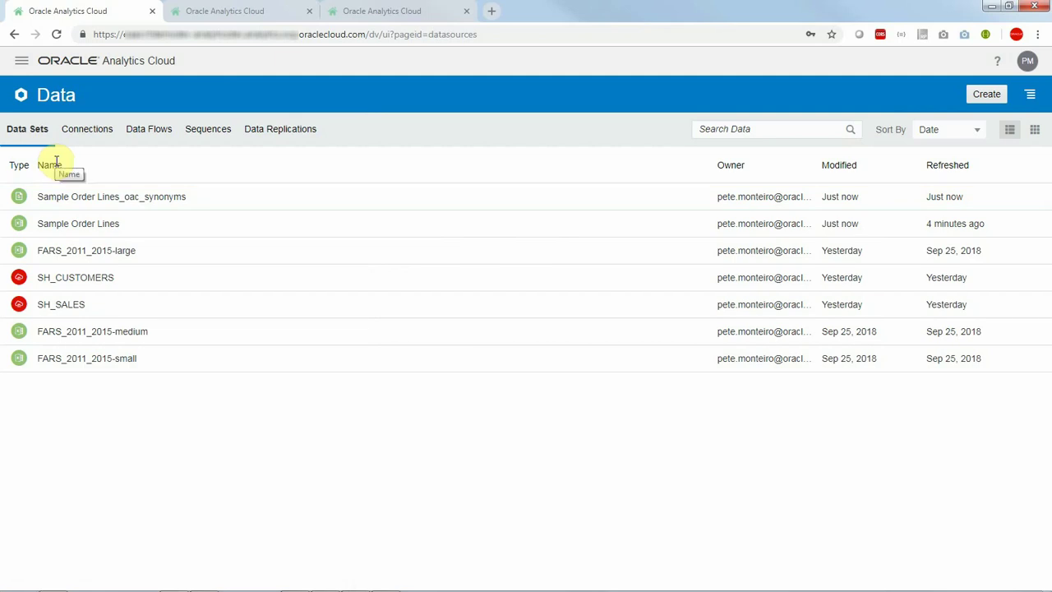
# In the Sample Order Lines inspector, switch Search indexing to By names only, then back to By names and values, and save
pyautogui.click(215, 229)
pyautogui.rightClick(214, 229)
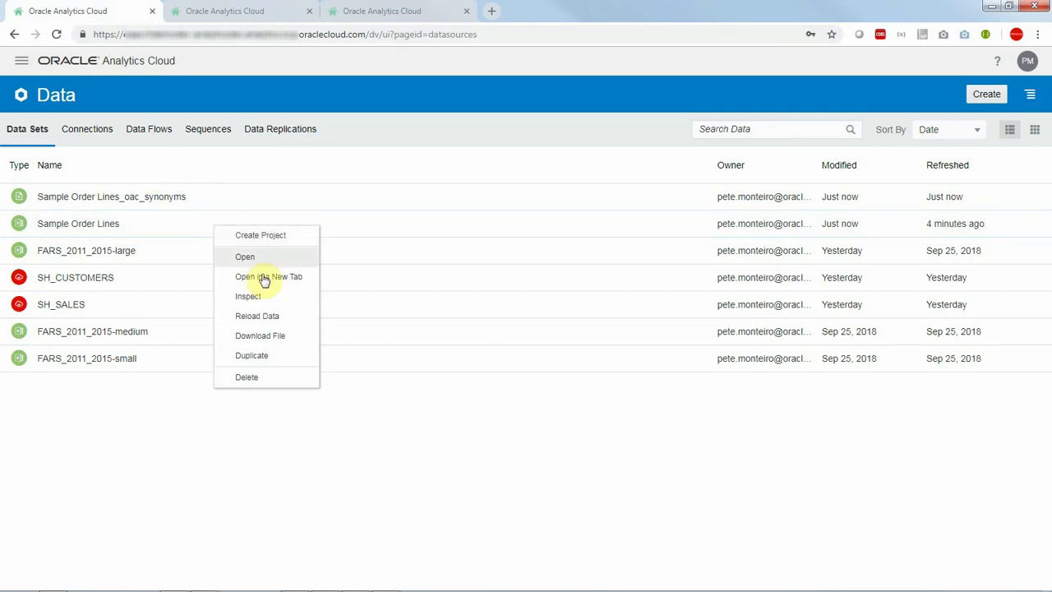
pyautogui.click(272, 235)
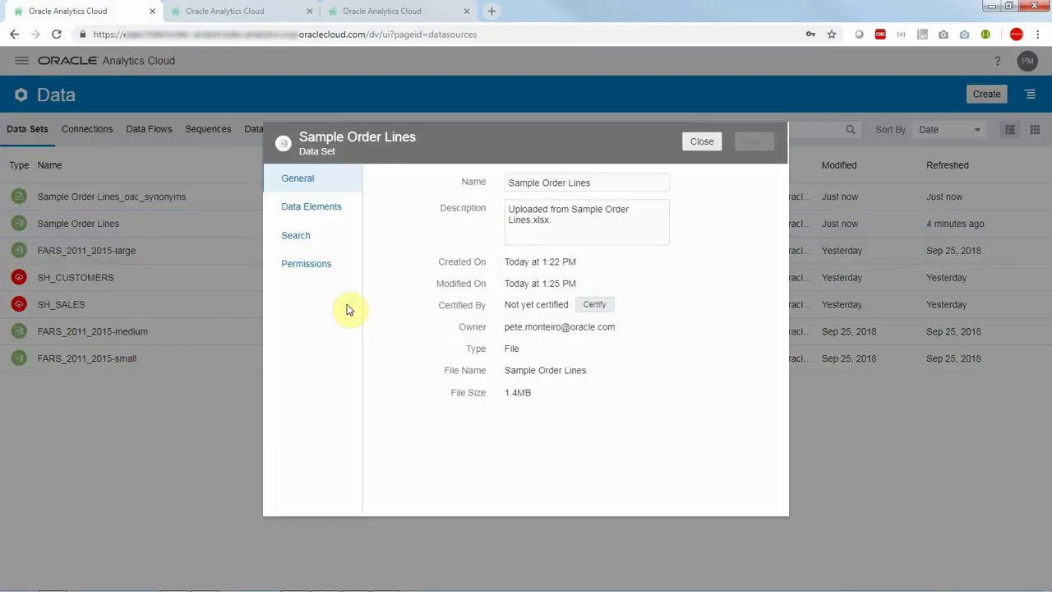
pyautogui.click(302, 236)
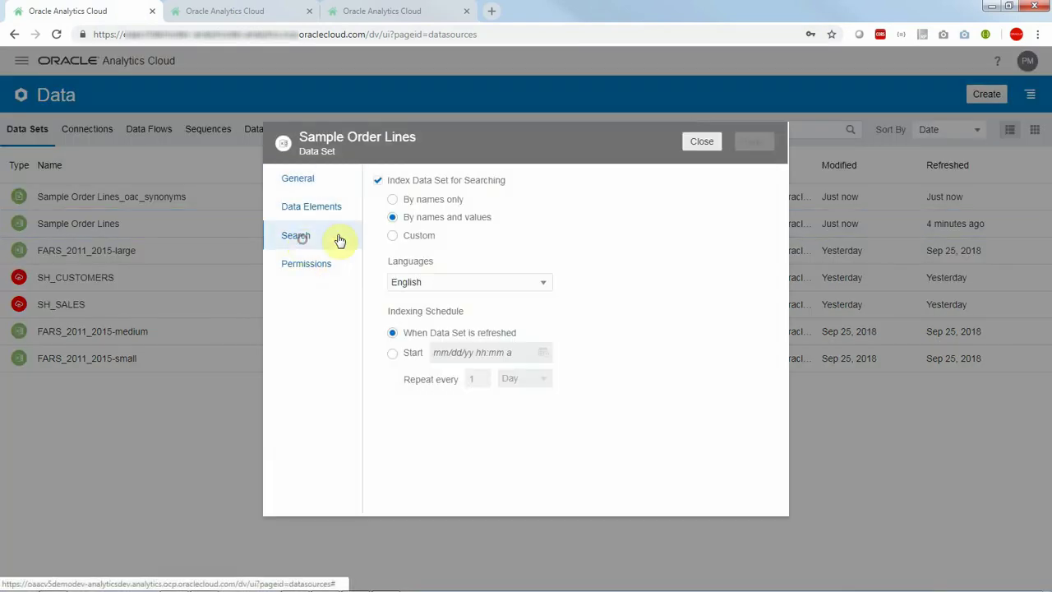
pyautogui.click(395, 200)
pyautogui.click(753, 143)
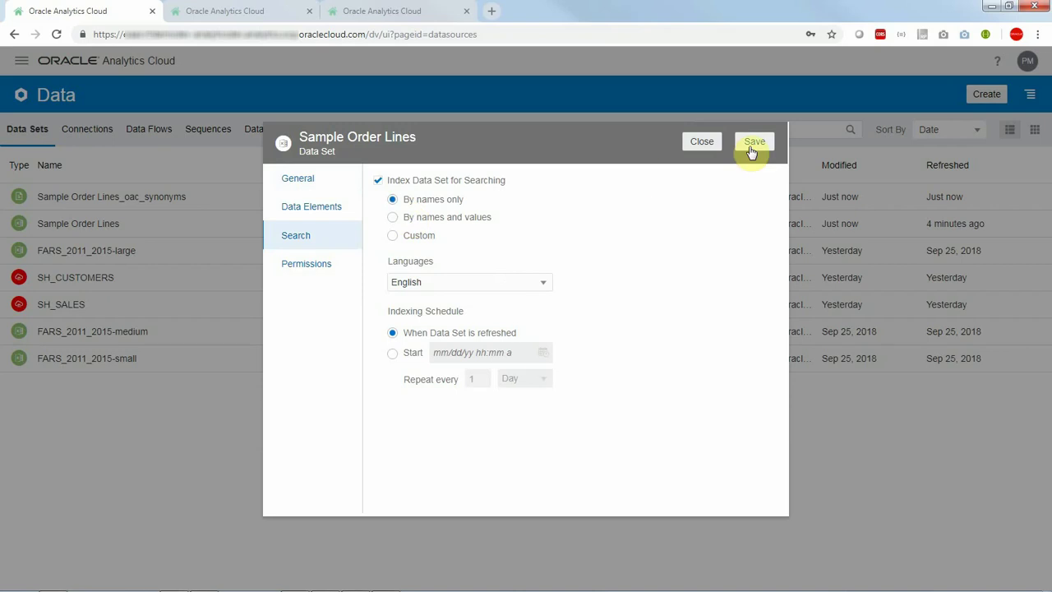
pyautogui.click(395, 217)
pyautogui.click(753, 145)
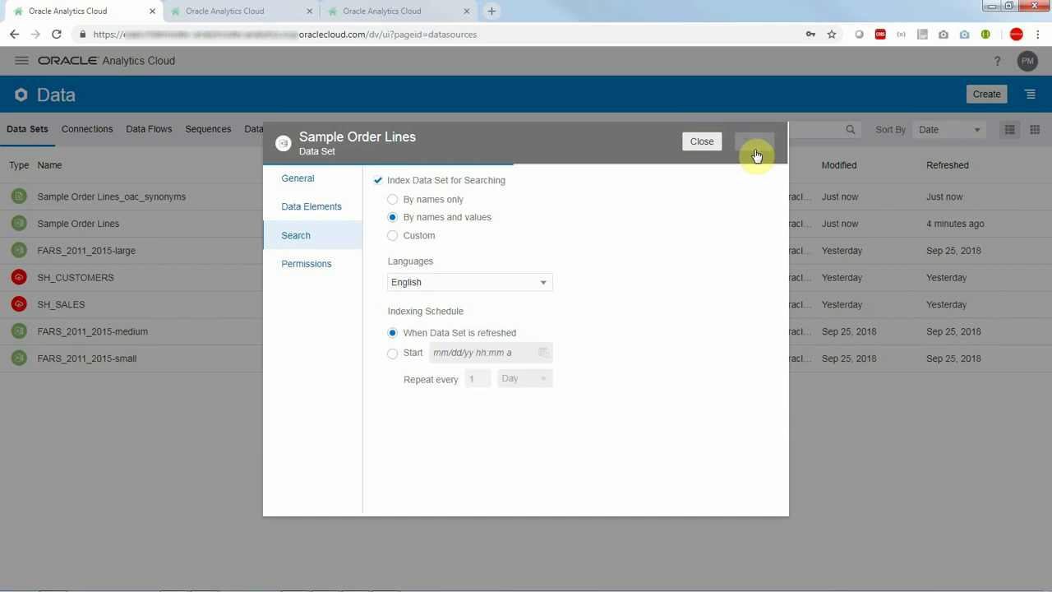
pyautogui.click(700, 144)
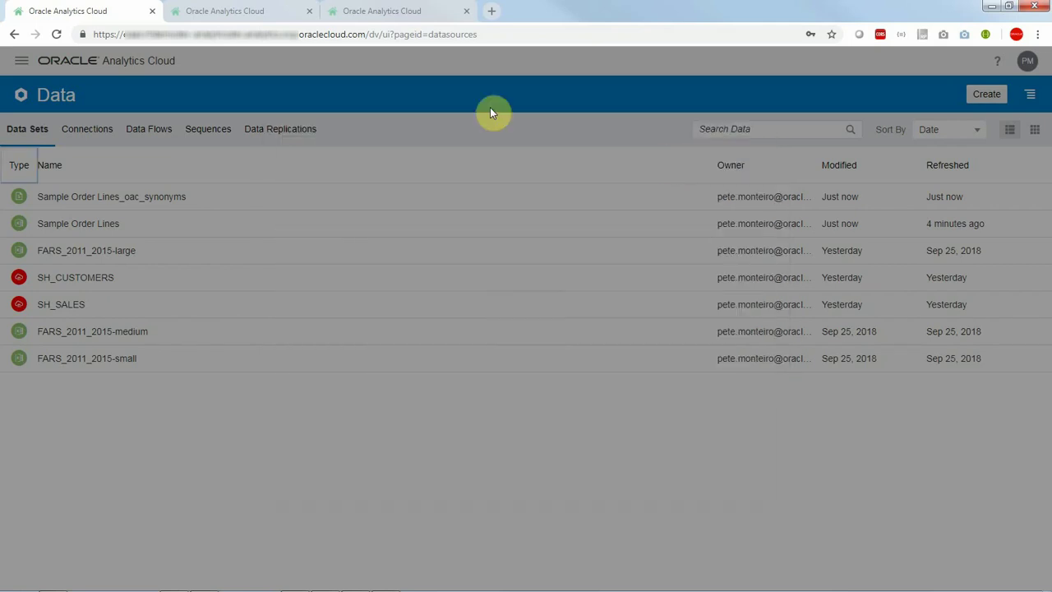
# Refresh the Search Index crawl list until the 12:28:14 PM Incremental Dataset Crawl shows Success
pyautogui.click(263, 15)
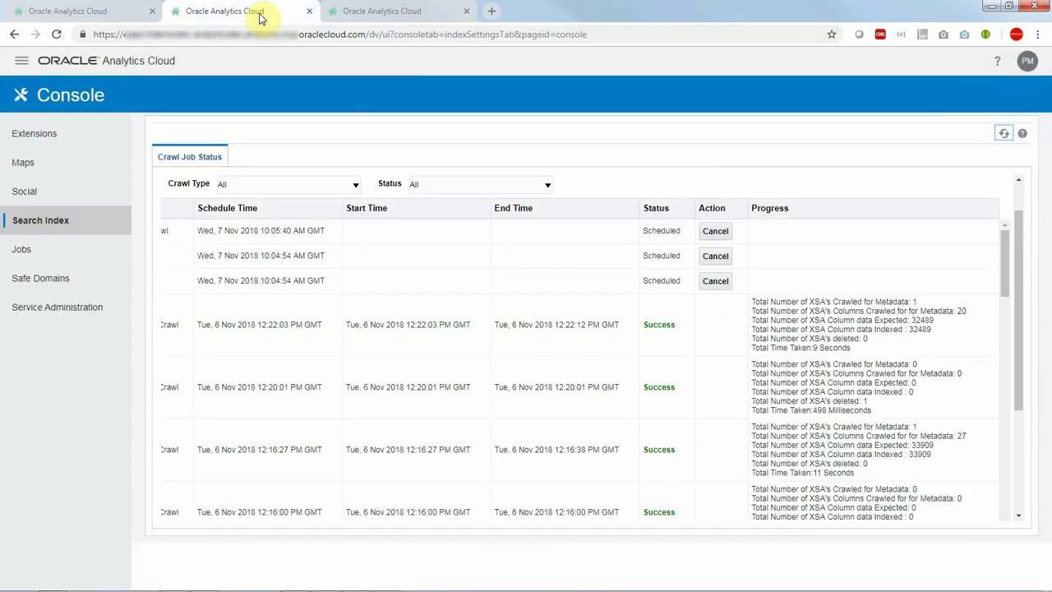
pyautogui.click(1002, 135)
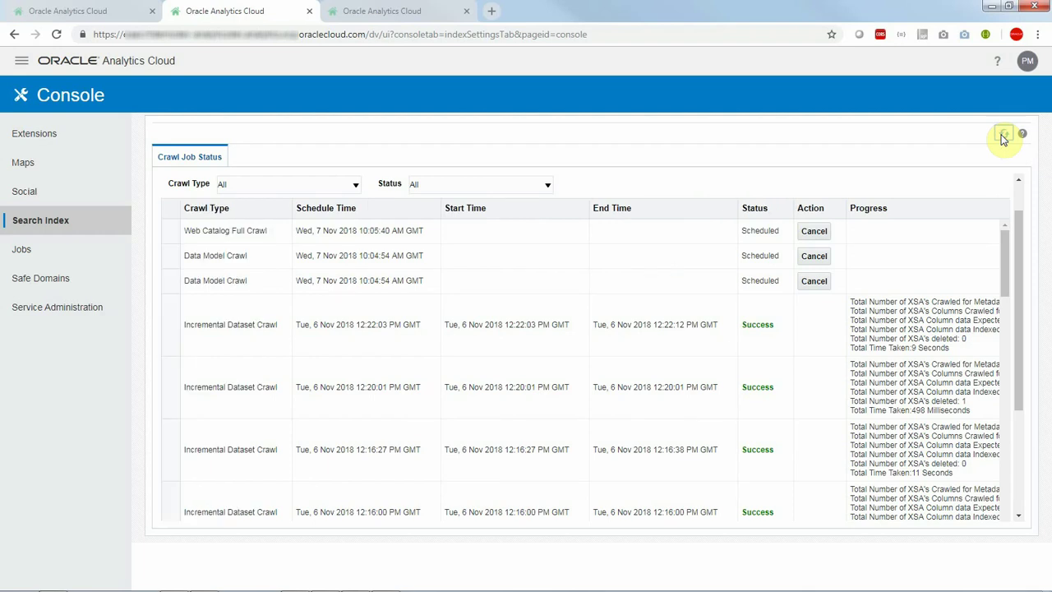
pyautogui.click(1002, 134)
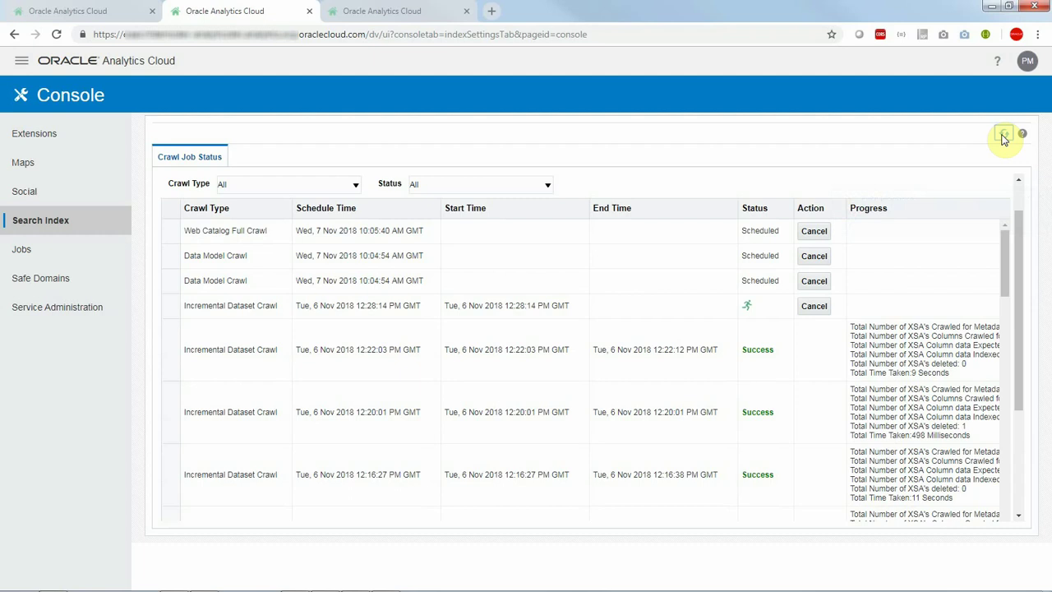
pyautogui.click(1003, 135)
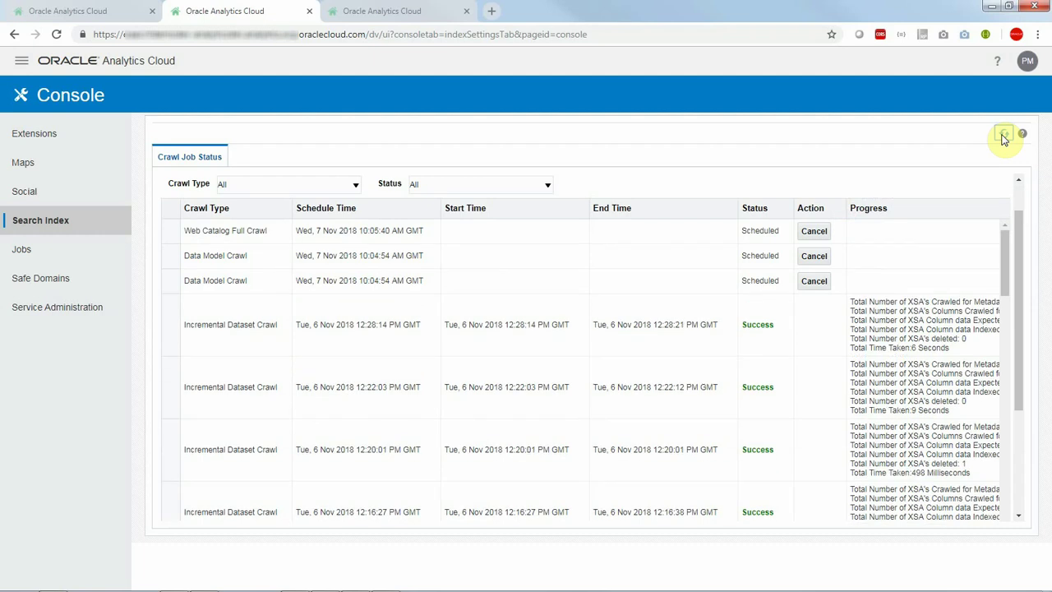
# Replace the Home Ask bar query with 'Sales by pillar' to get a Sales by Product Category line chart
pyautogui.click(391, 18)
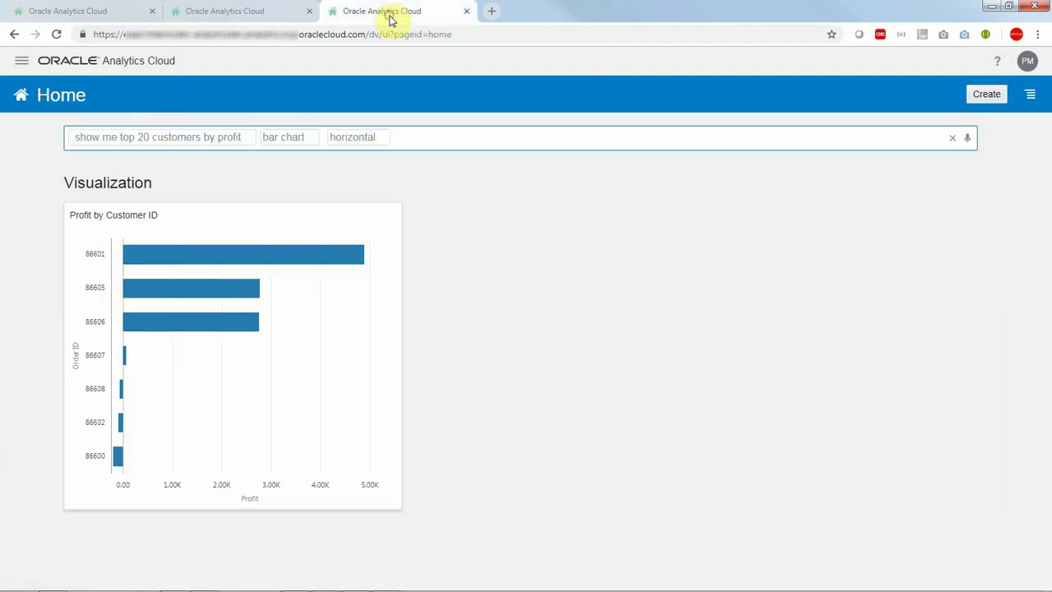
pyautogui.click(951, 141)
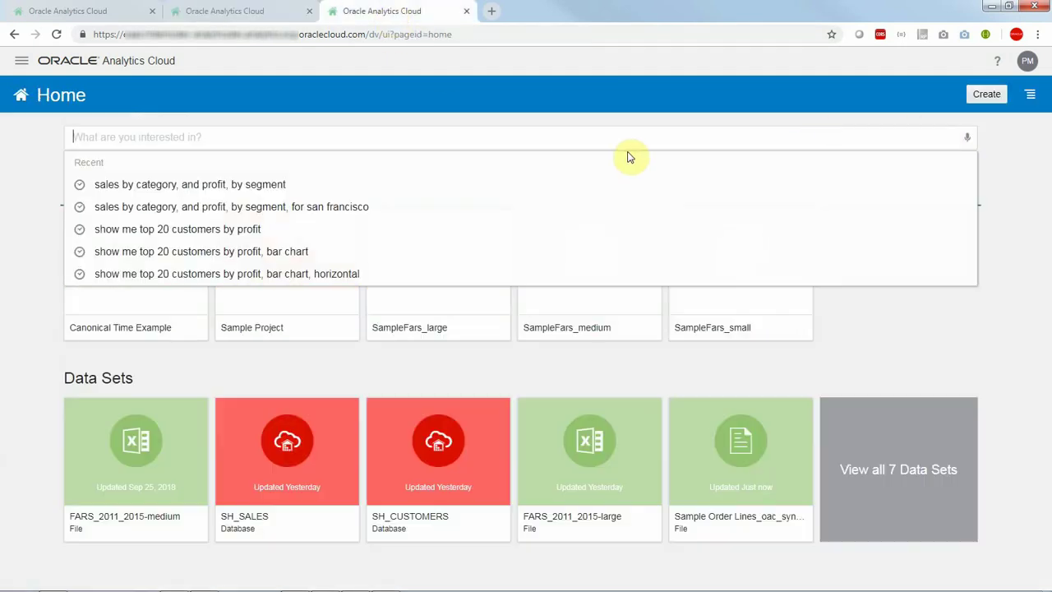
pyautogui.write('Sales')
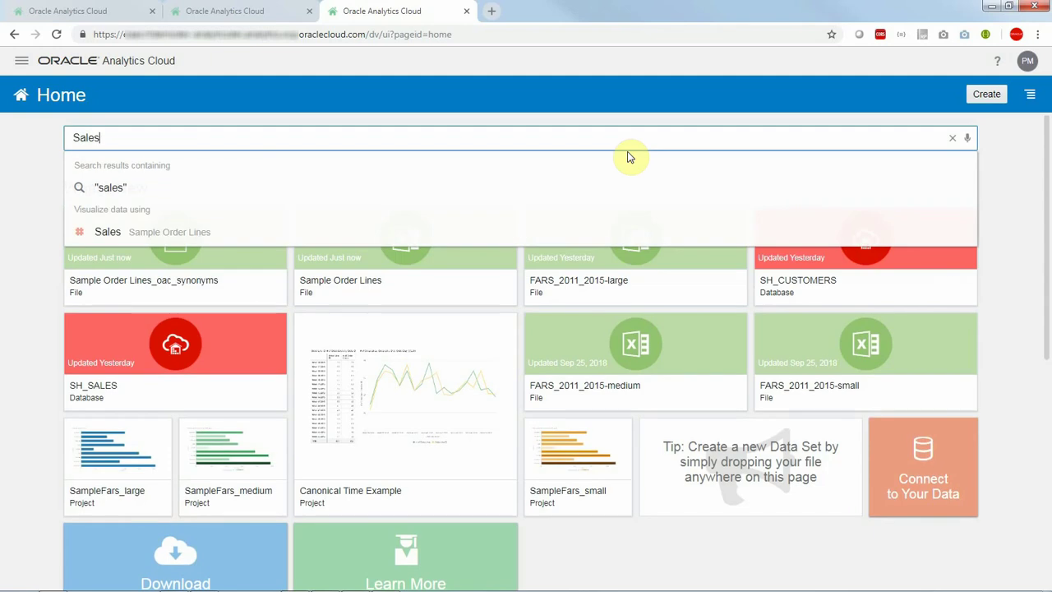
pyautogui.write(' by pillar')
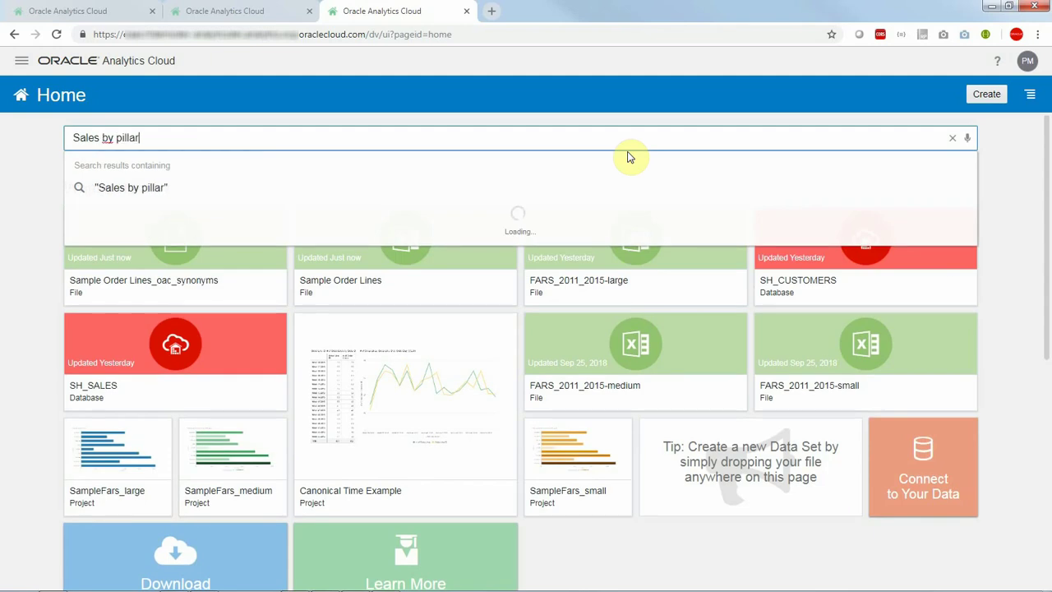
pyautogui.press('Return')
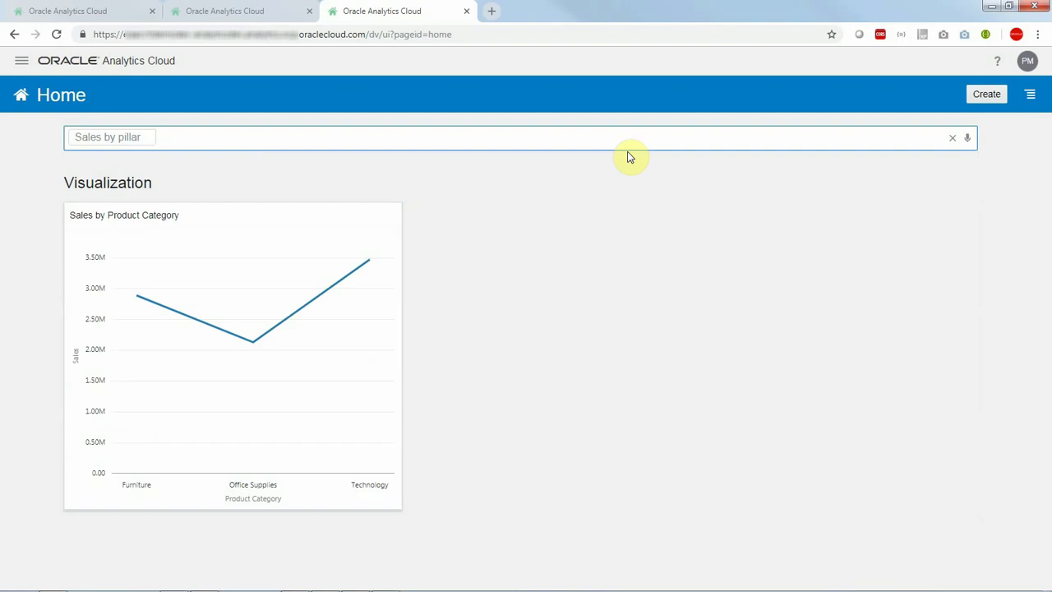
# Search 'income by package' instead, returning a Sales by Product Container line chart
pyautogui.click(147, 138)
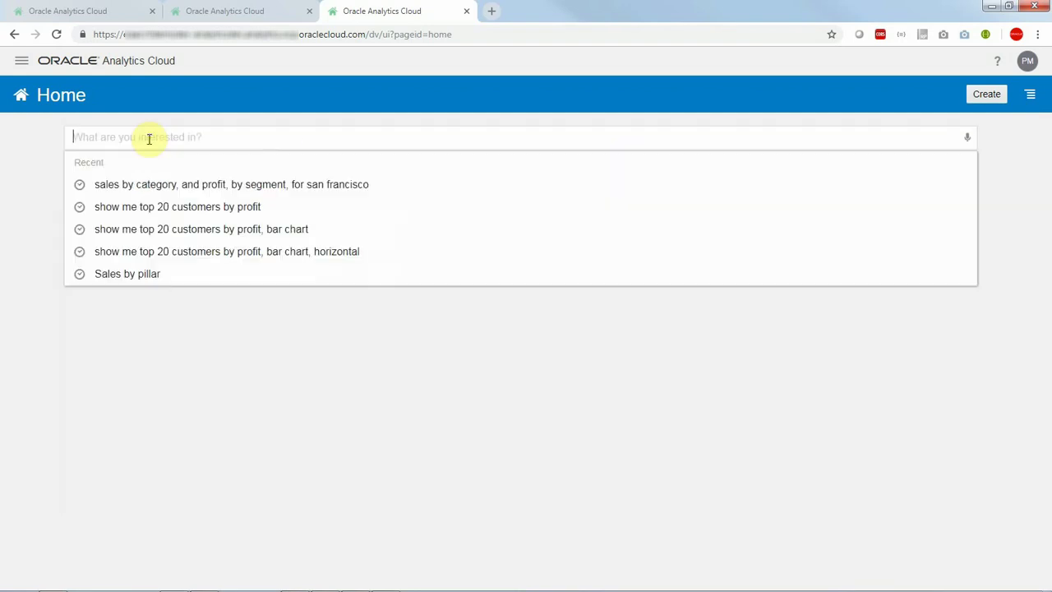
pyautogui.write('income by package')
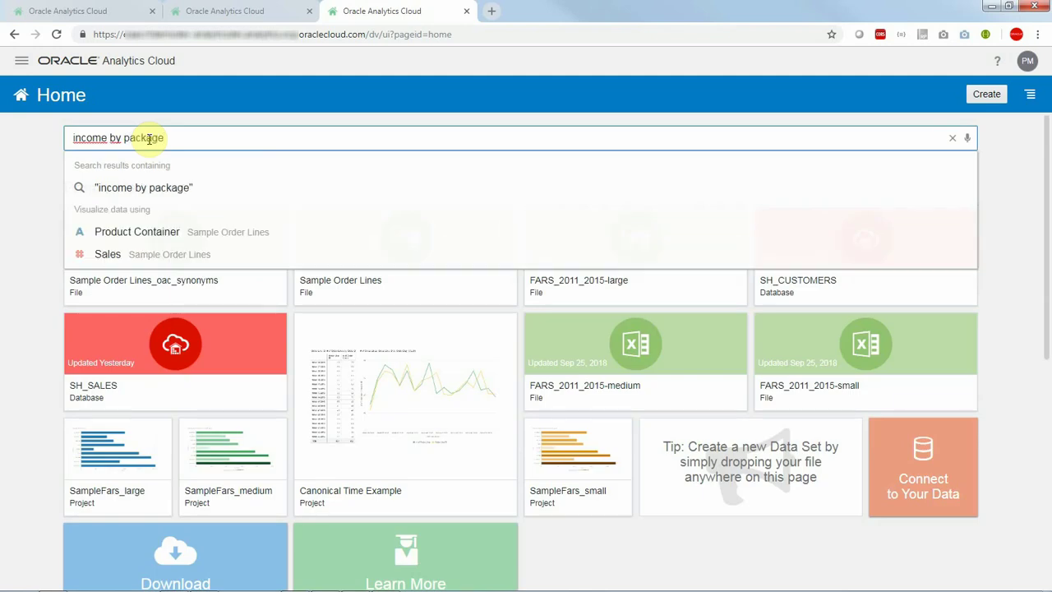
pyautogui.press('Return')
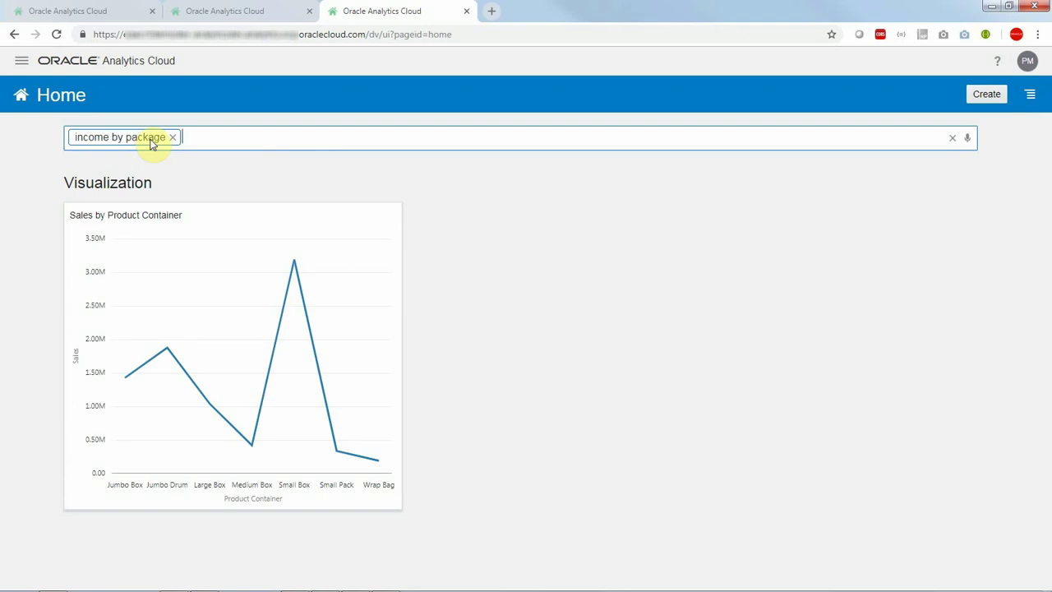
# Query 'top 10 items by volume' and redraw the Quantity Ordered by Product Name chart as horizontal bars
pyautogui.click(173, 140)
pyautogui.write('top 10 i')
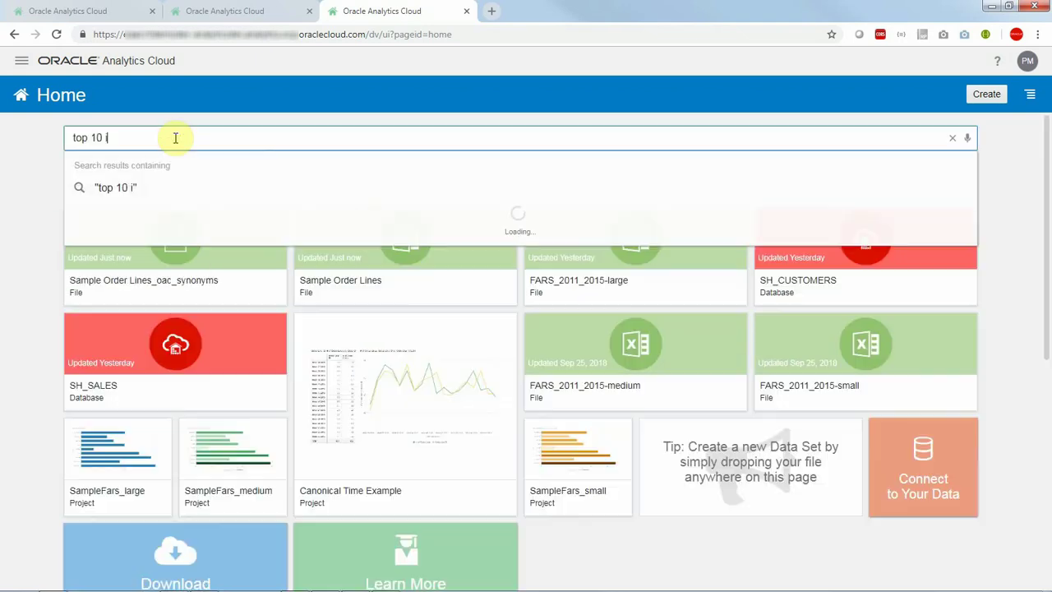
pyautogui.write('tems by volume')
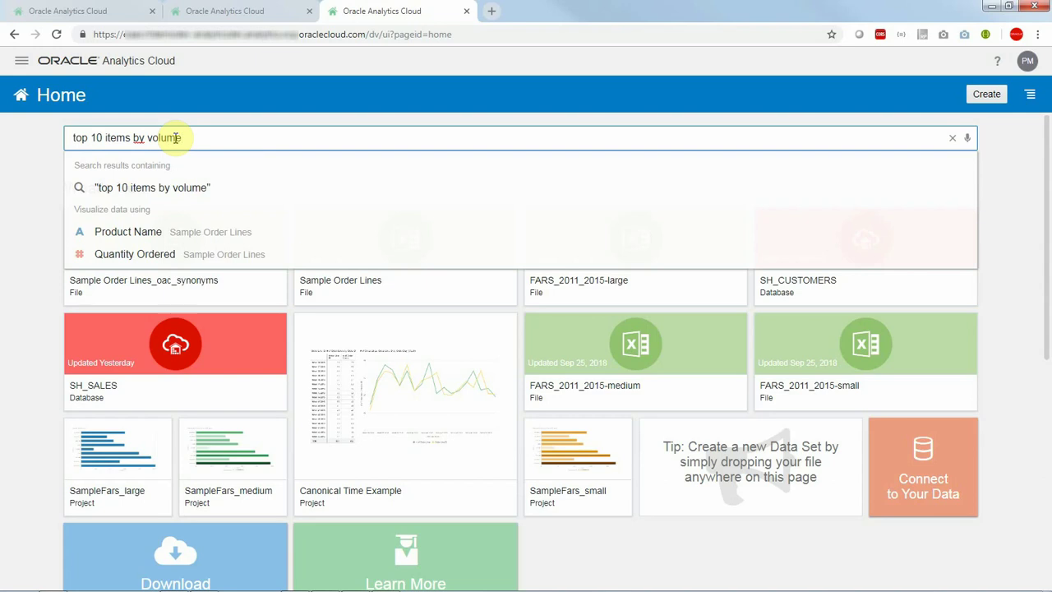
pyautogui.press('Return')
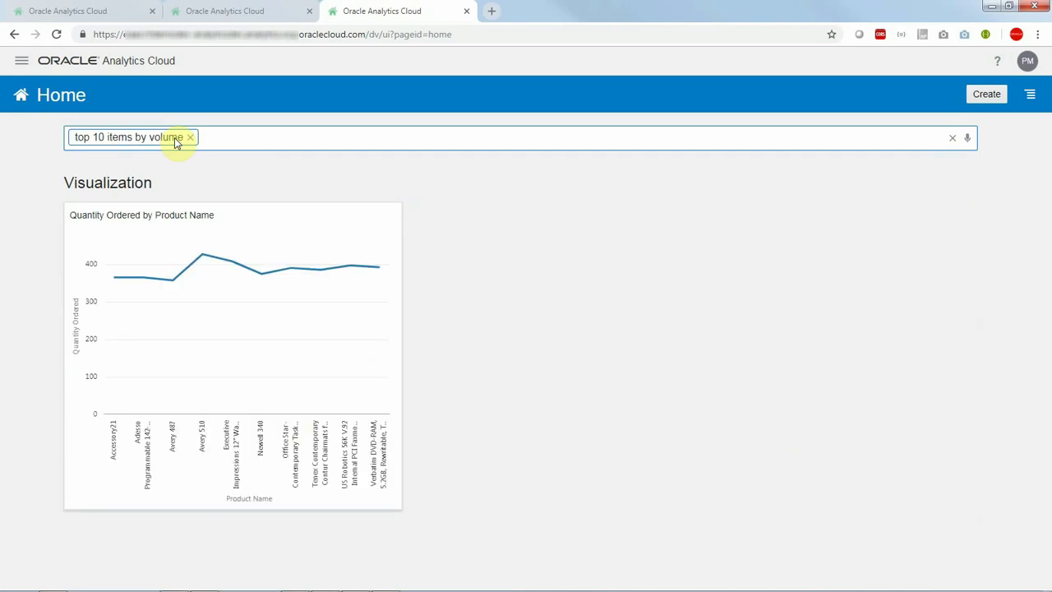
pyautogui.write('horizontal bar')
pyautogui.press('Return')
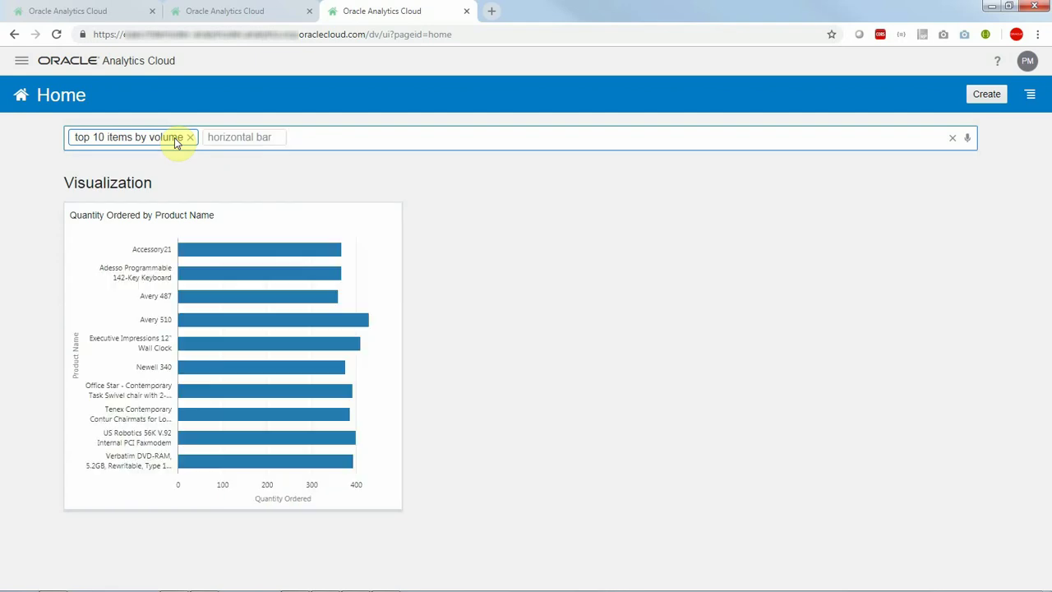